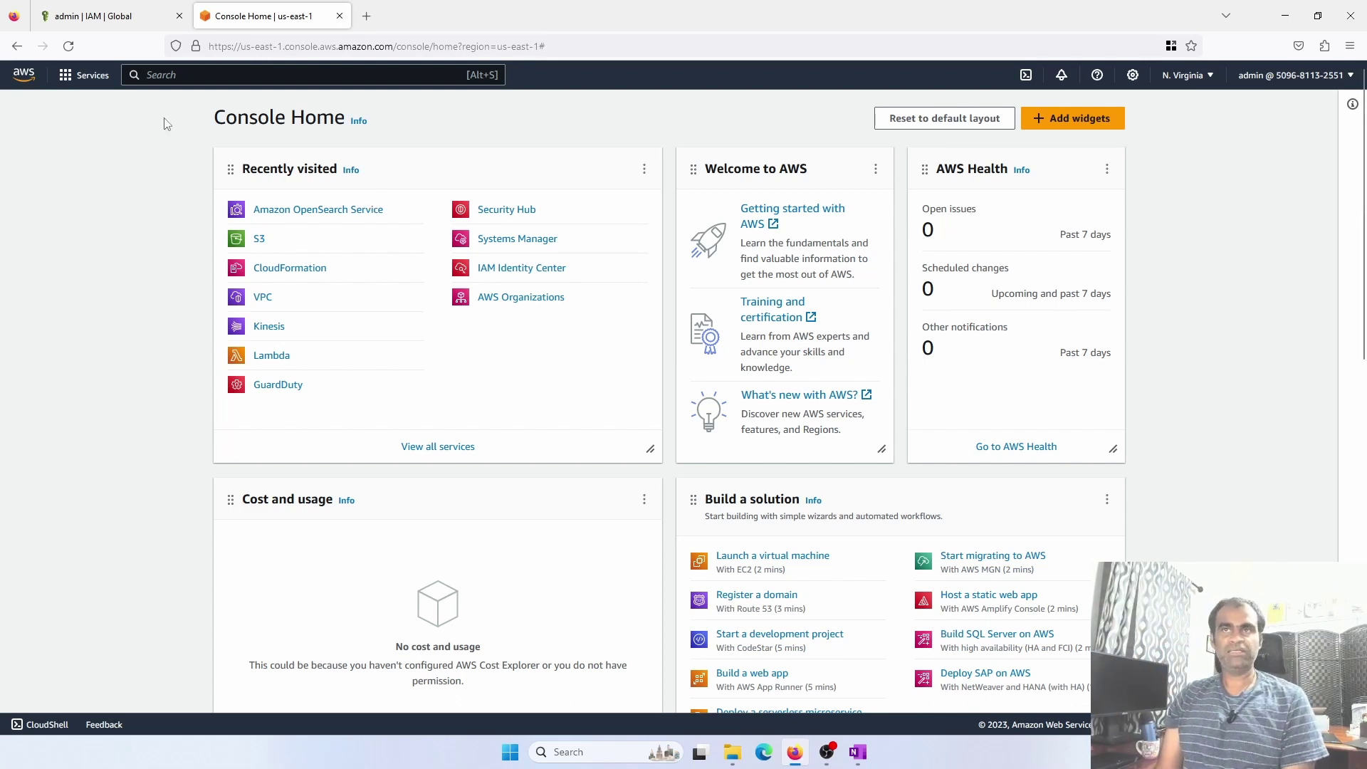
Find the IAM service and open the details of the admin user.
{"action": "left_click", "coordinate": [162, 76]}
{"action": "type", "text": "iam"}
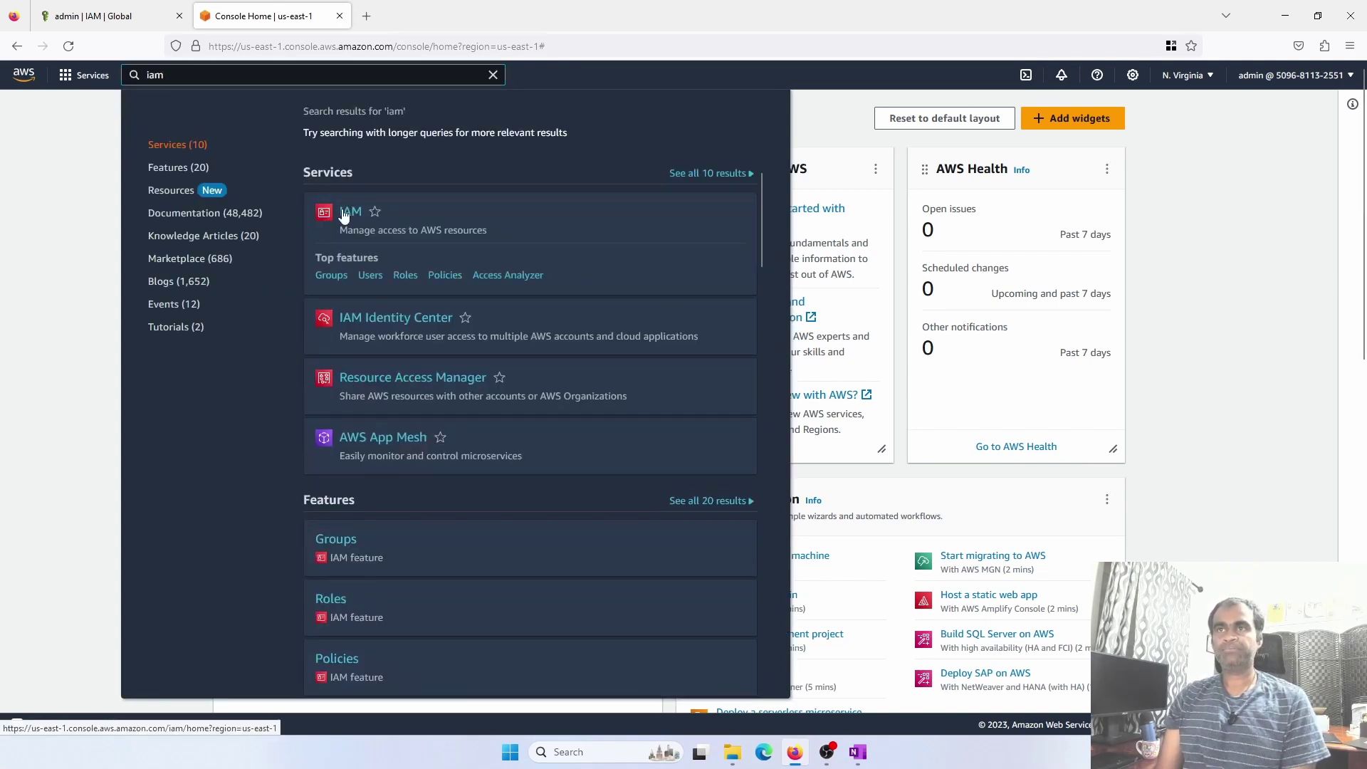
{"action": "left_click", "coordinate": [349, 211]}
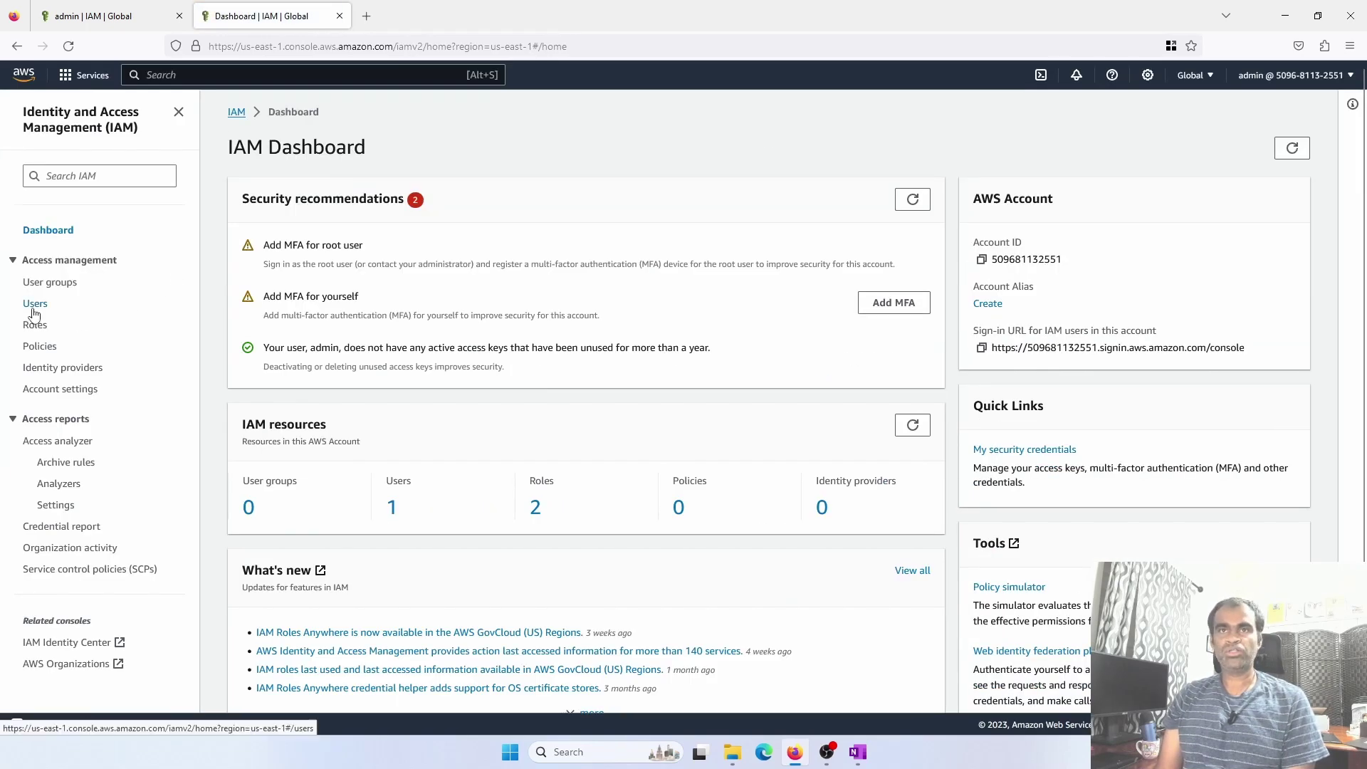
{"action": "left_click", "coordinate": [34, 305]}
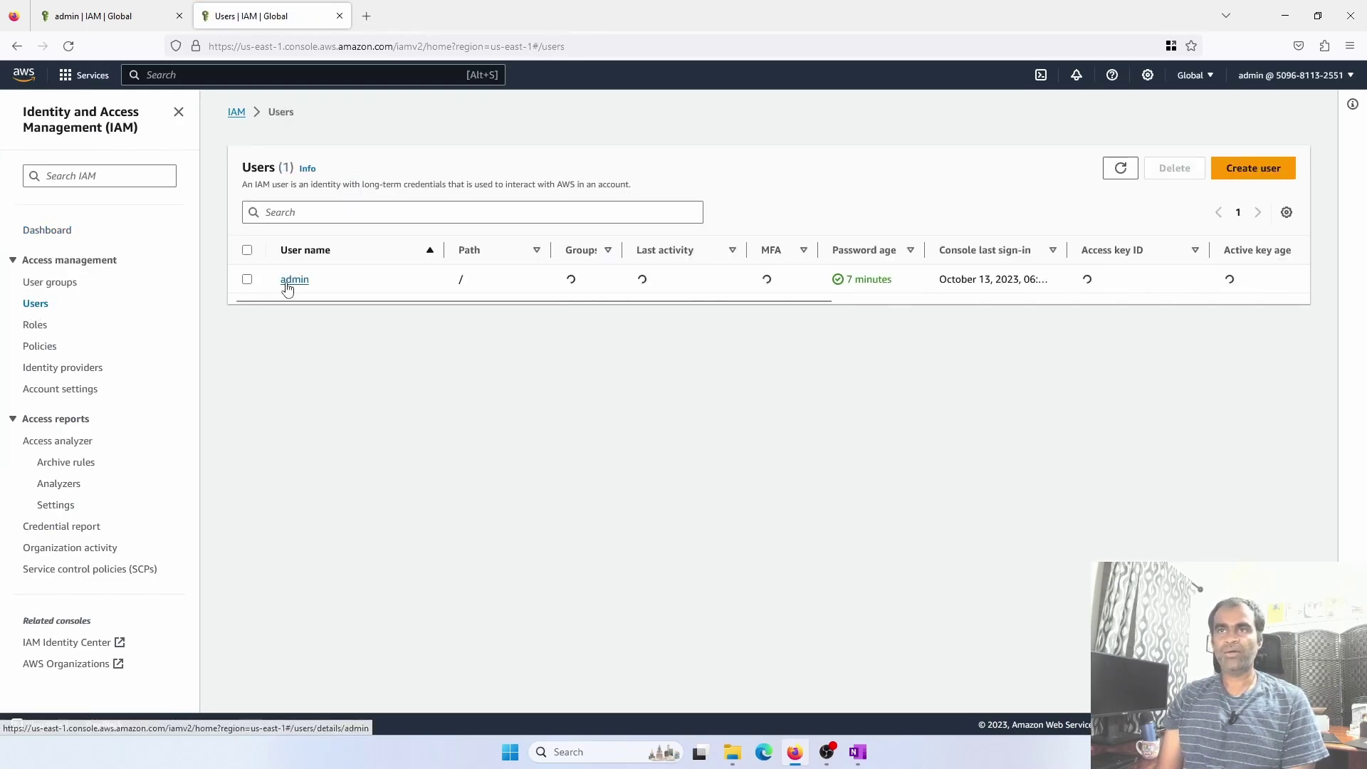
{"action": "left_click", "coordinate": [289, 282]}
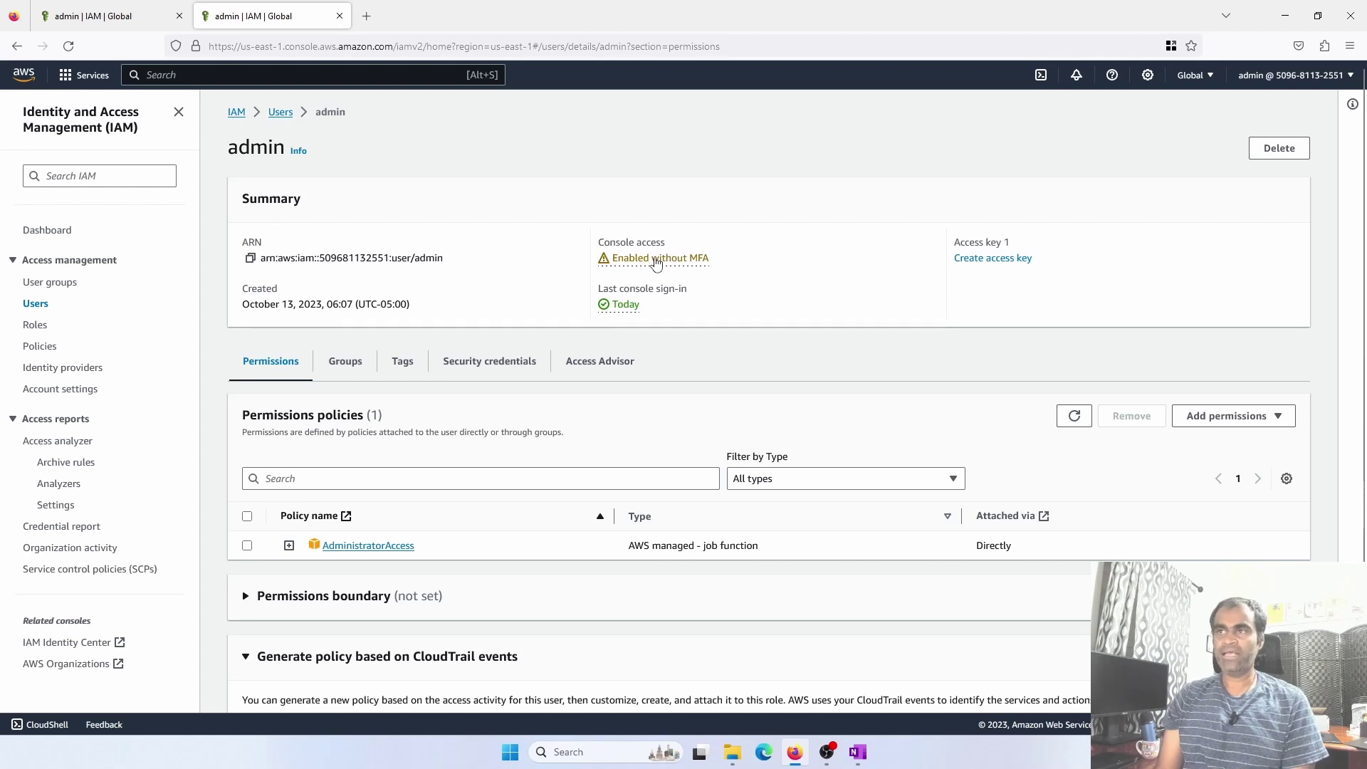
{"action": "left_click", "coordinate": [656, 261]}
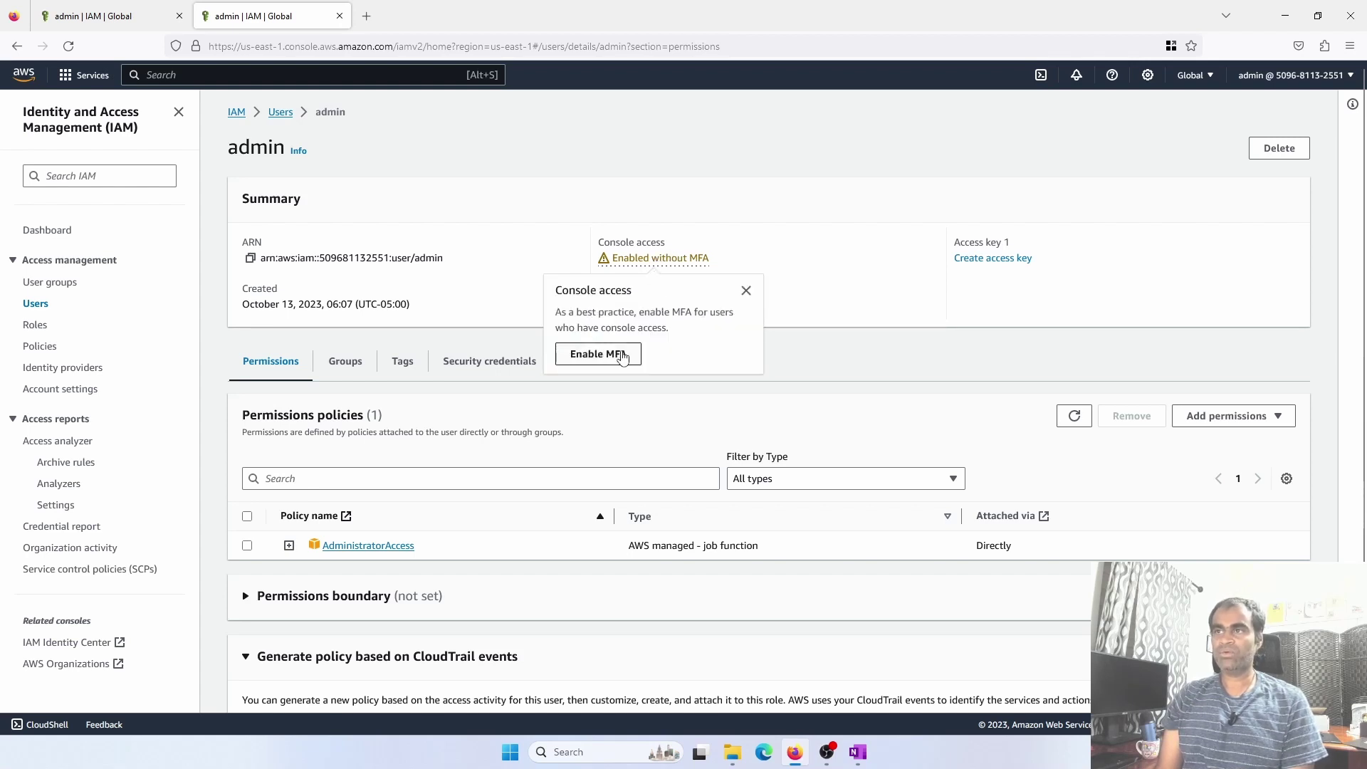
{"action": "left_click", "coordinate": [624, 356]}
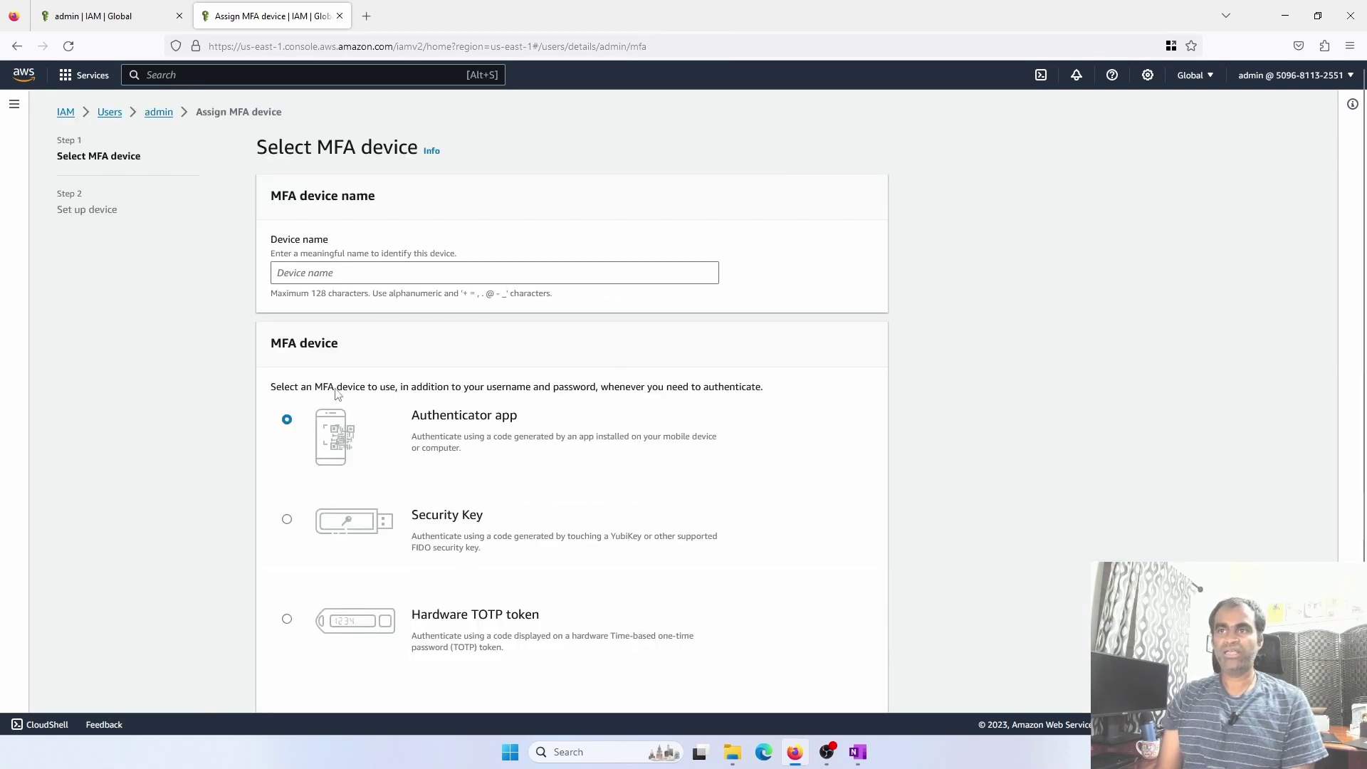
{"action": "scroll", "coordinate": [346, 457], "scroll_direction": "down", "scroll_amount": 1}
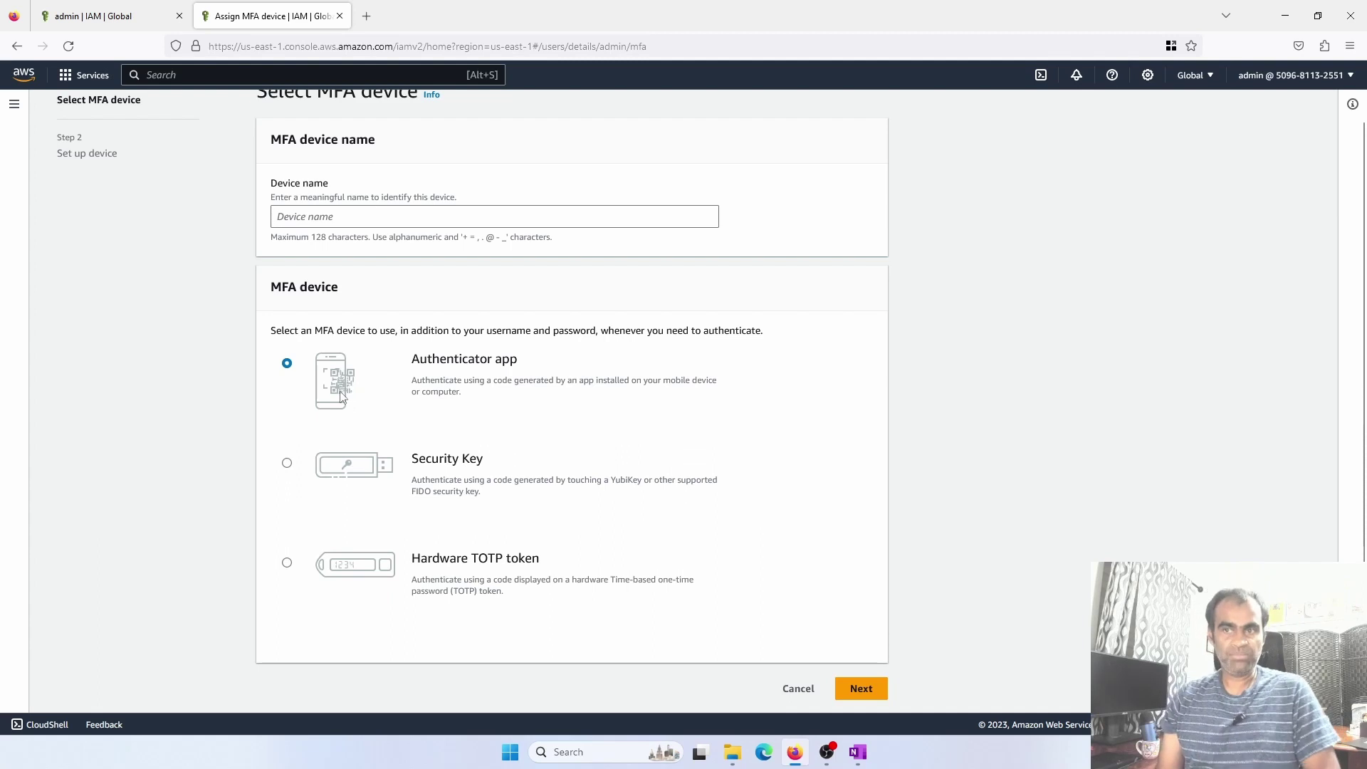
{"action": "left_click", "coordinate": [317, 215]}
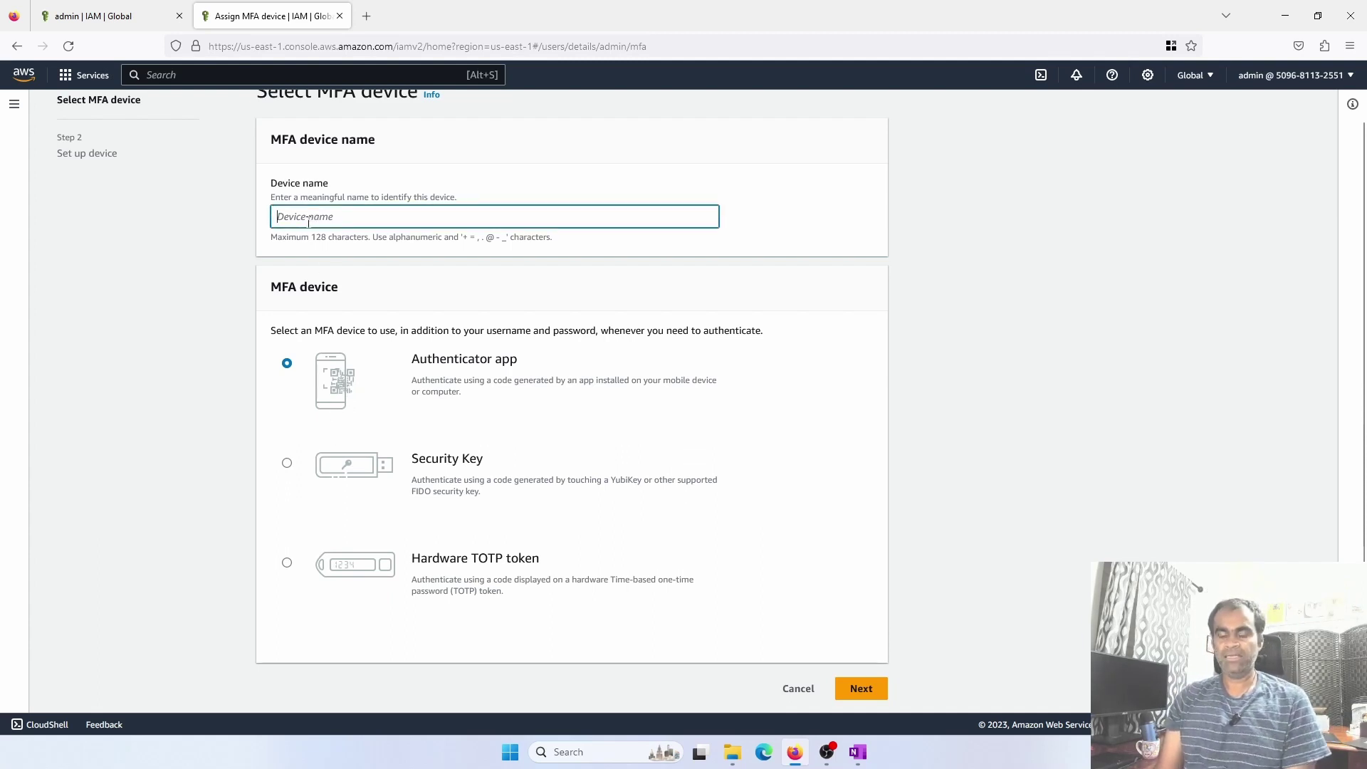
{"action": "type", "text": "rajauth"}
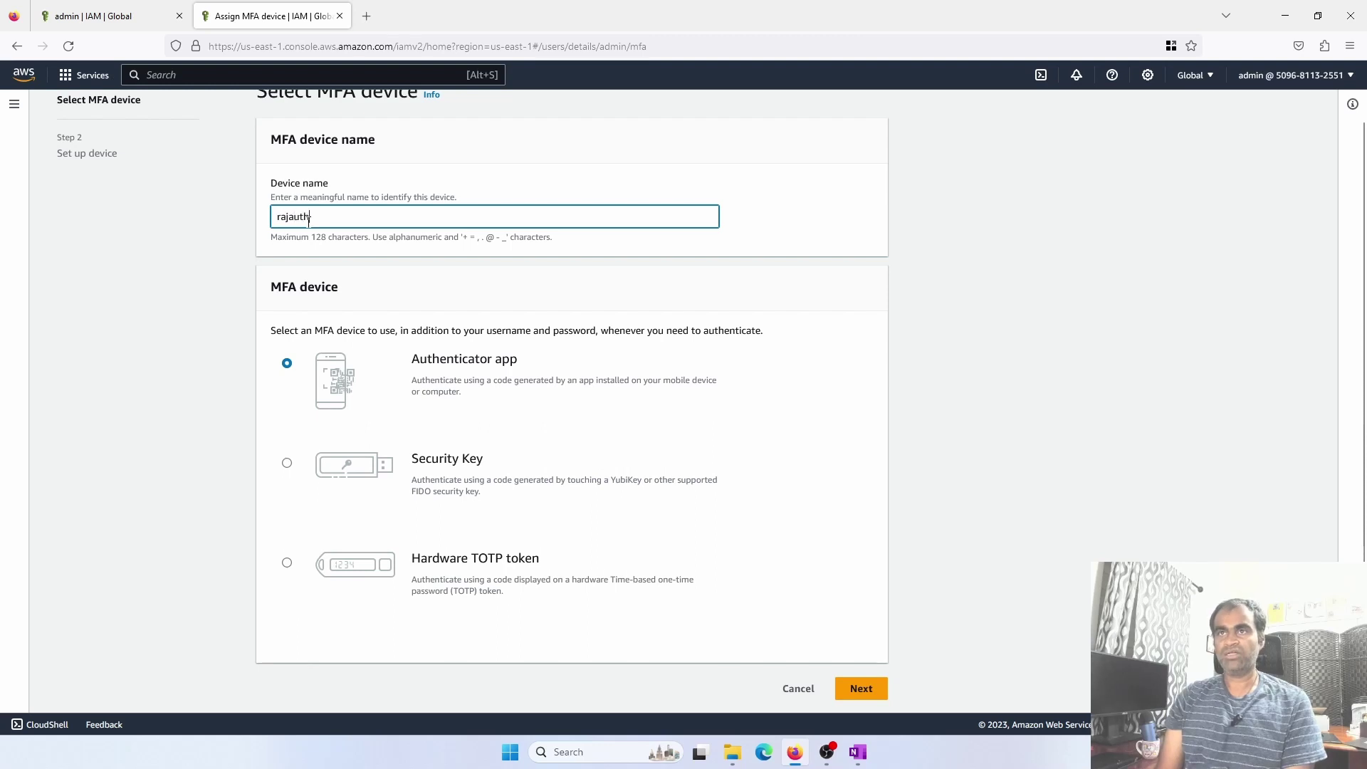
{"action": "left_click", "coordinate": [865, 688]}
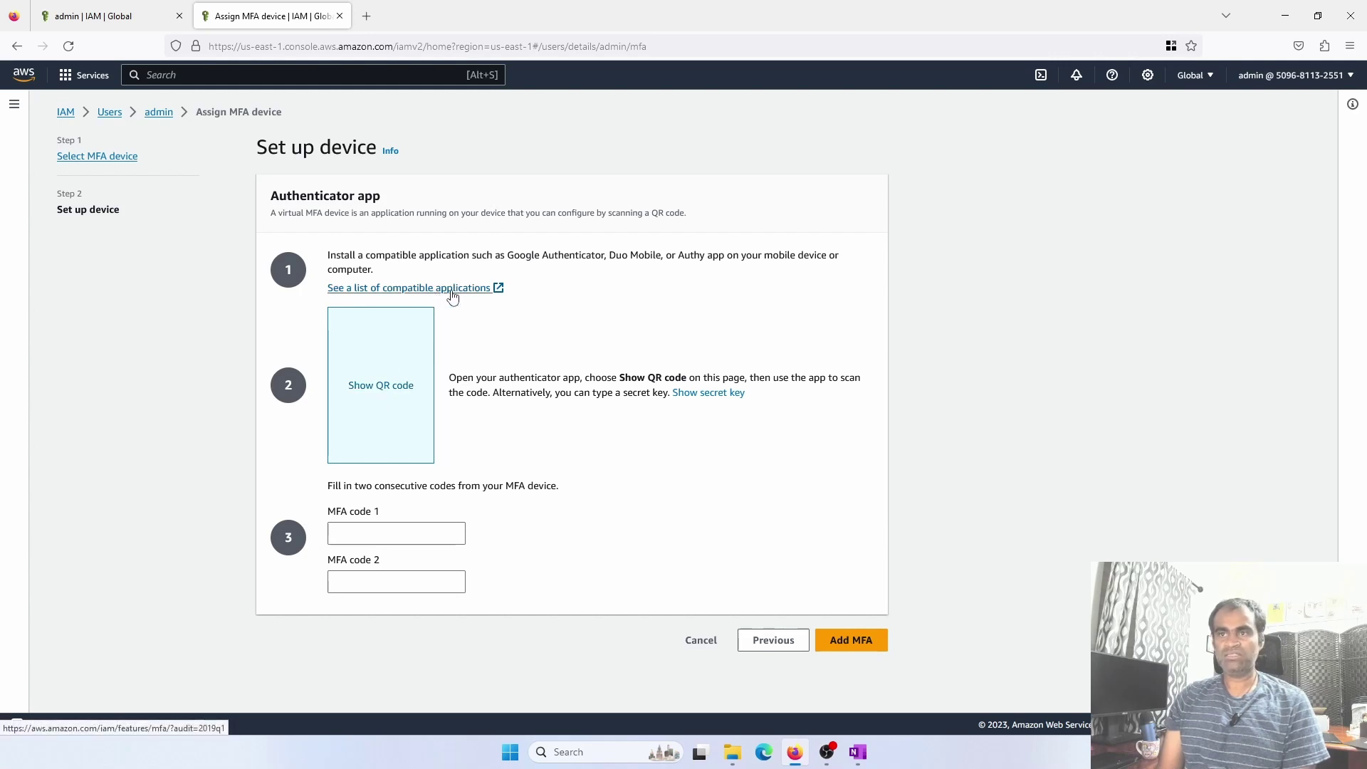
{"action": "left_click", "coordinate": [382, 391]}
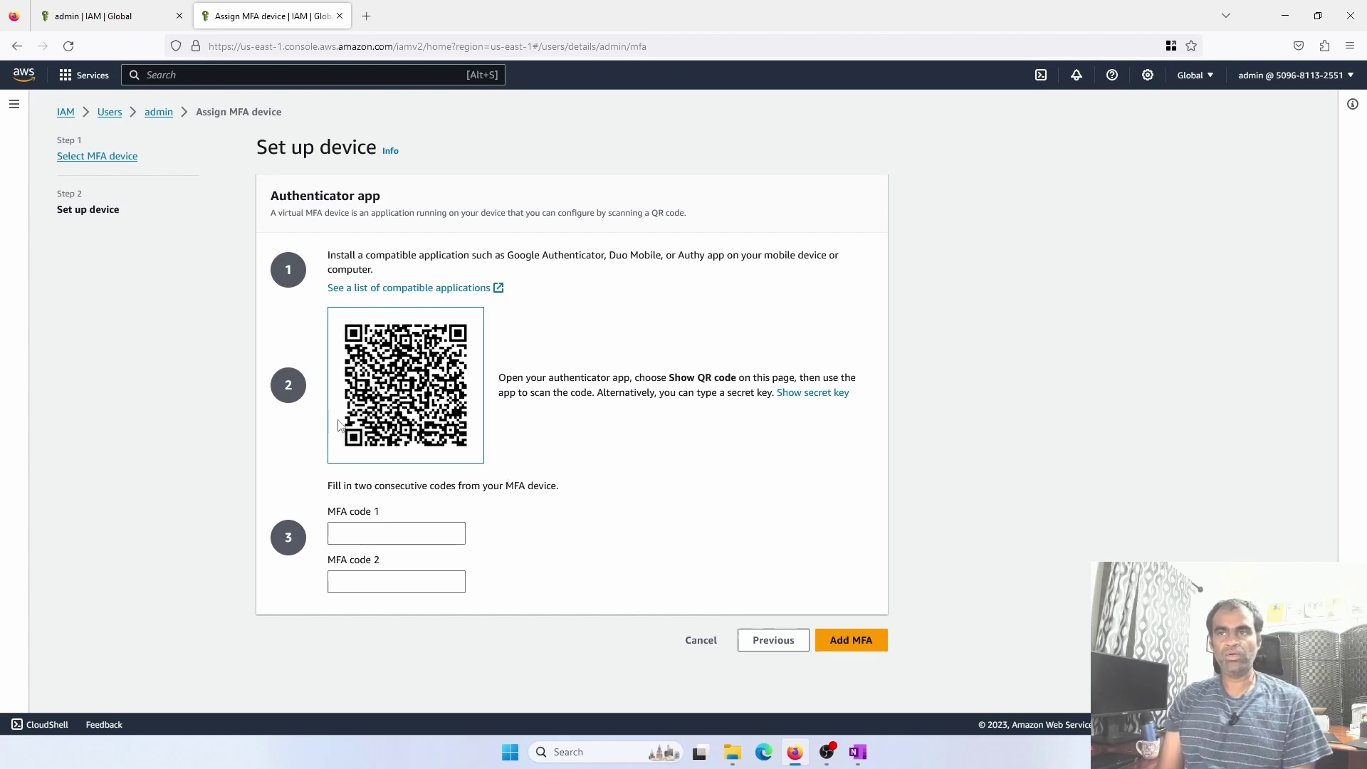
{"action": "left_click", "coordinate": [701, 640]}
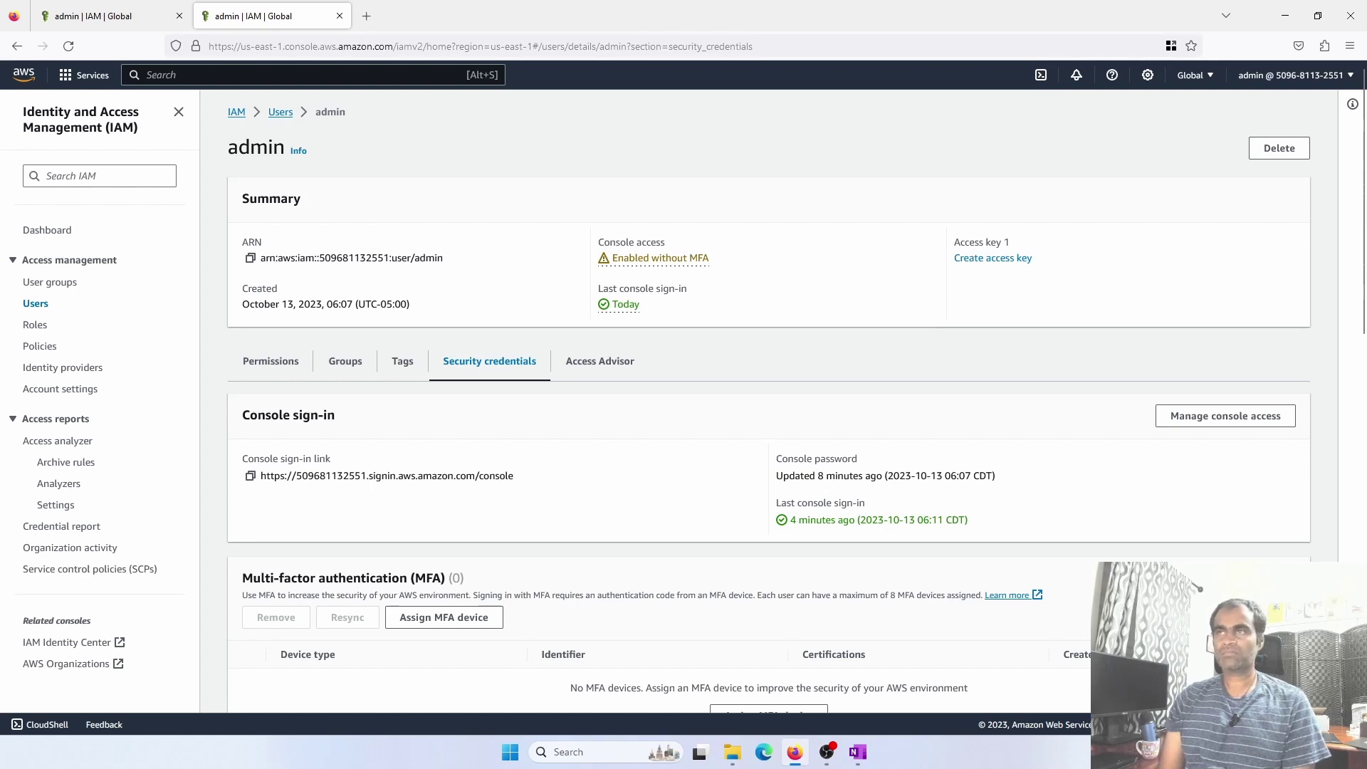
{"action": "key", "text": "alt+Tab"}
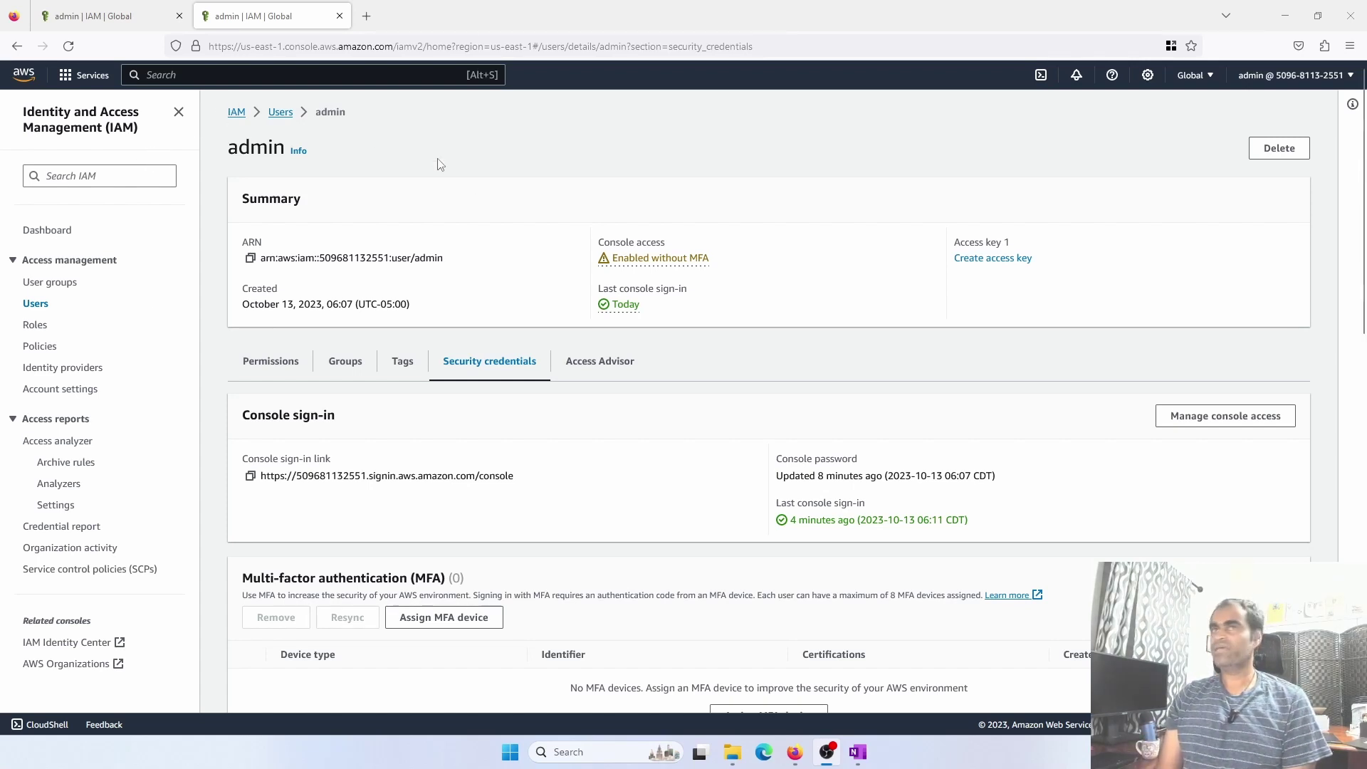
Search for the AWS Organizations service and create a new organization in it.
{"action": "left_click", "coordinate": [216, 69]}
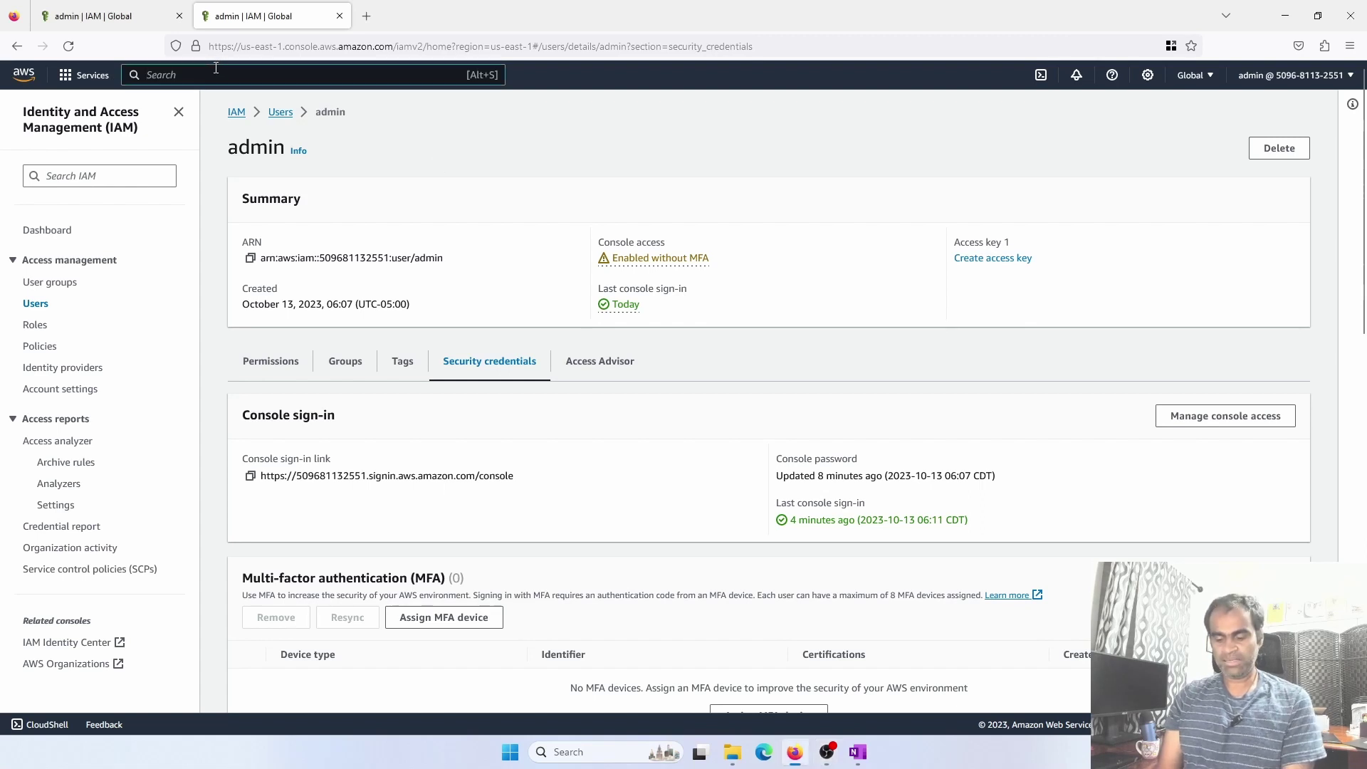
{"action": "type", "text": "org"}
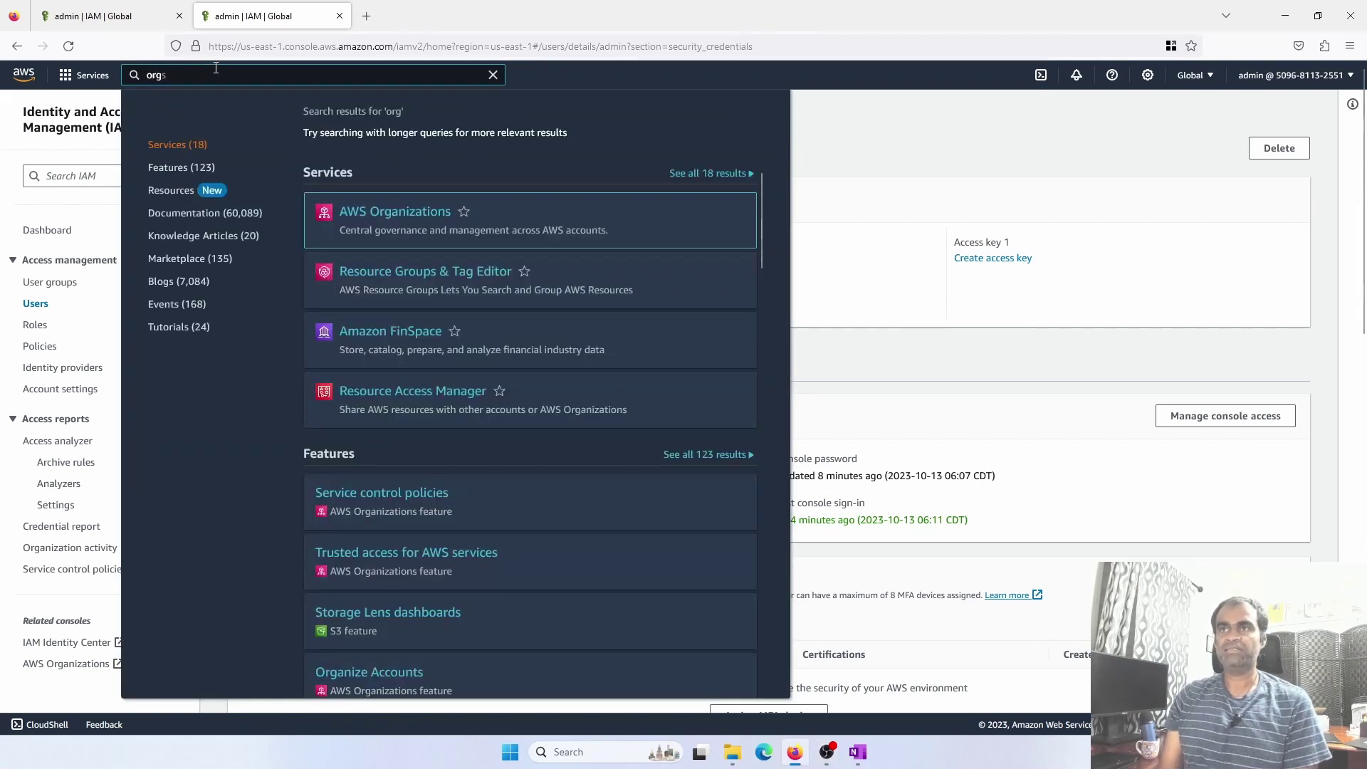
{"action": "mouse_move", "coordinate": [423, 218]}
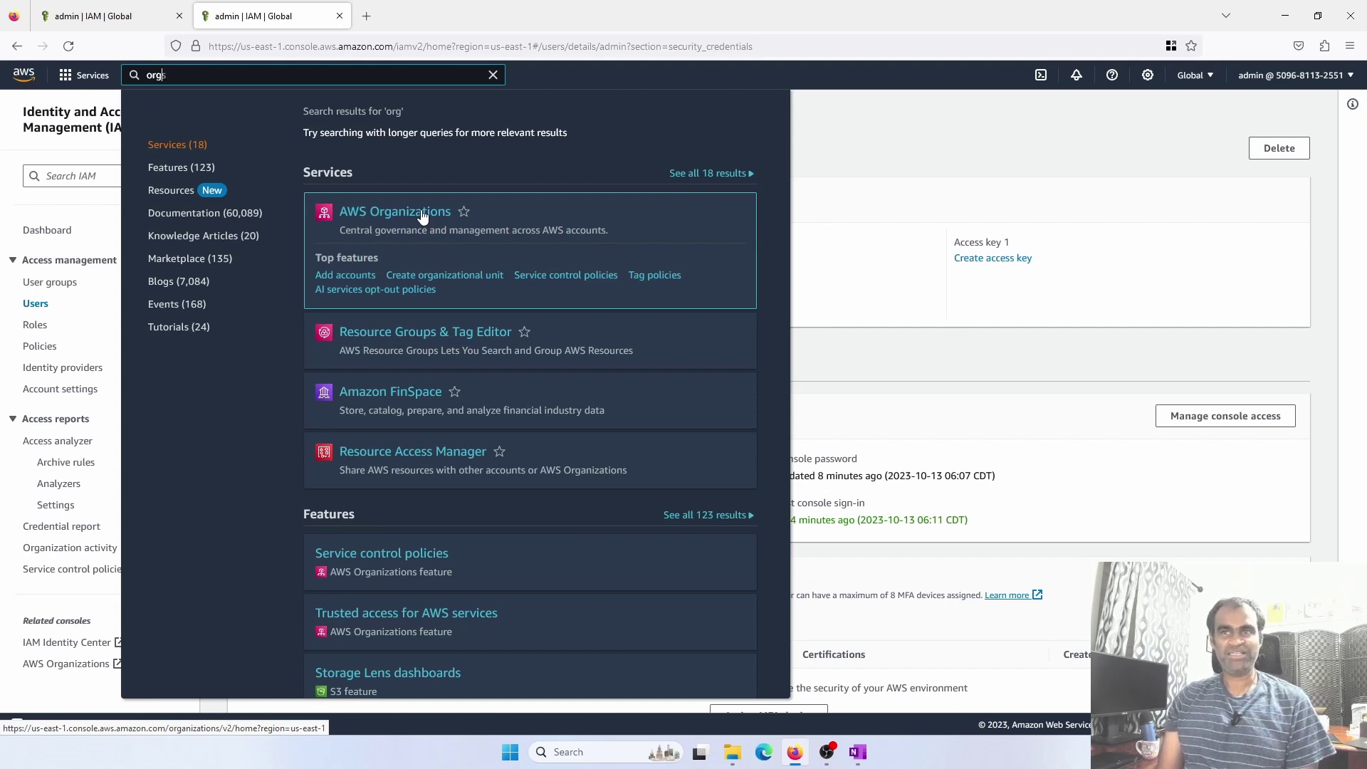
{"action": "left_click", "coordinate": [422, 214]}
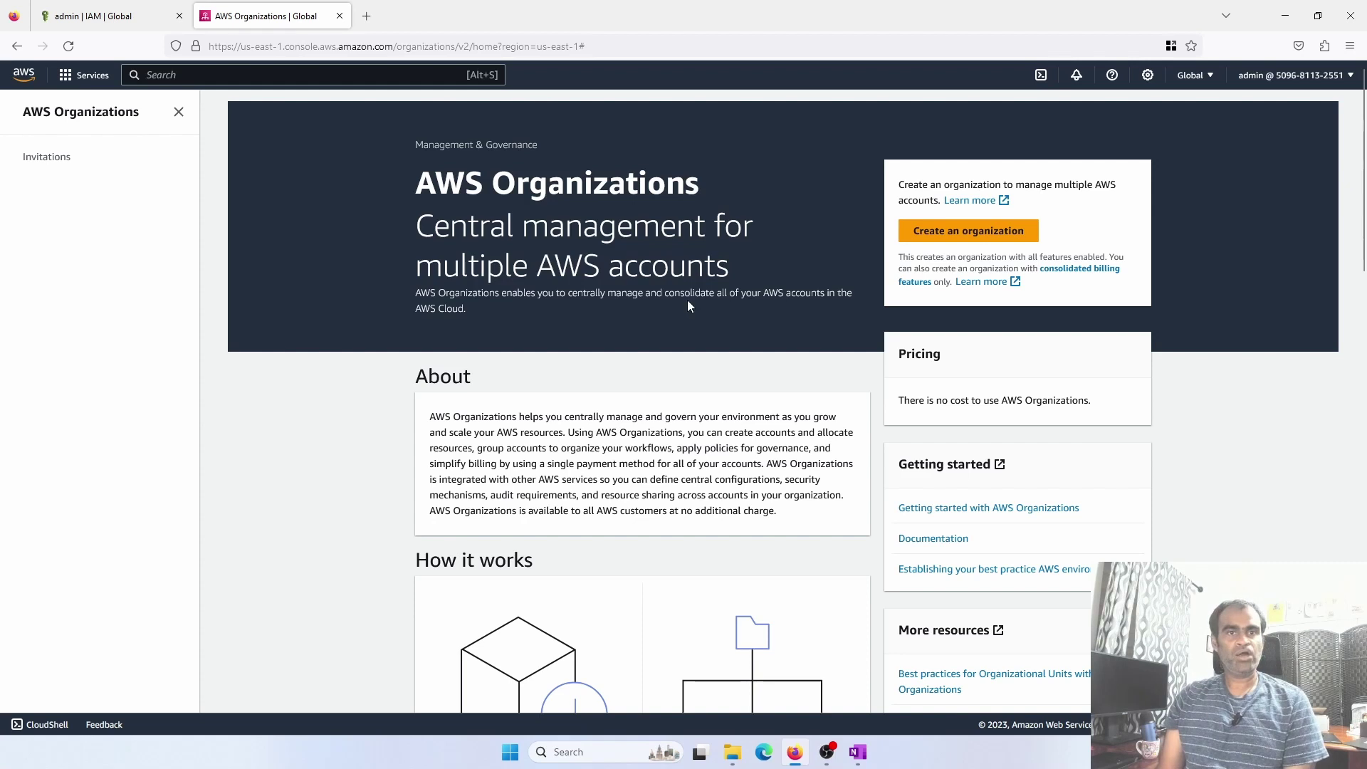
{"action": "left_click", "coordinate": [968, 231]}
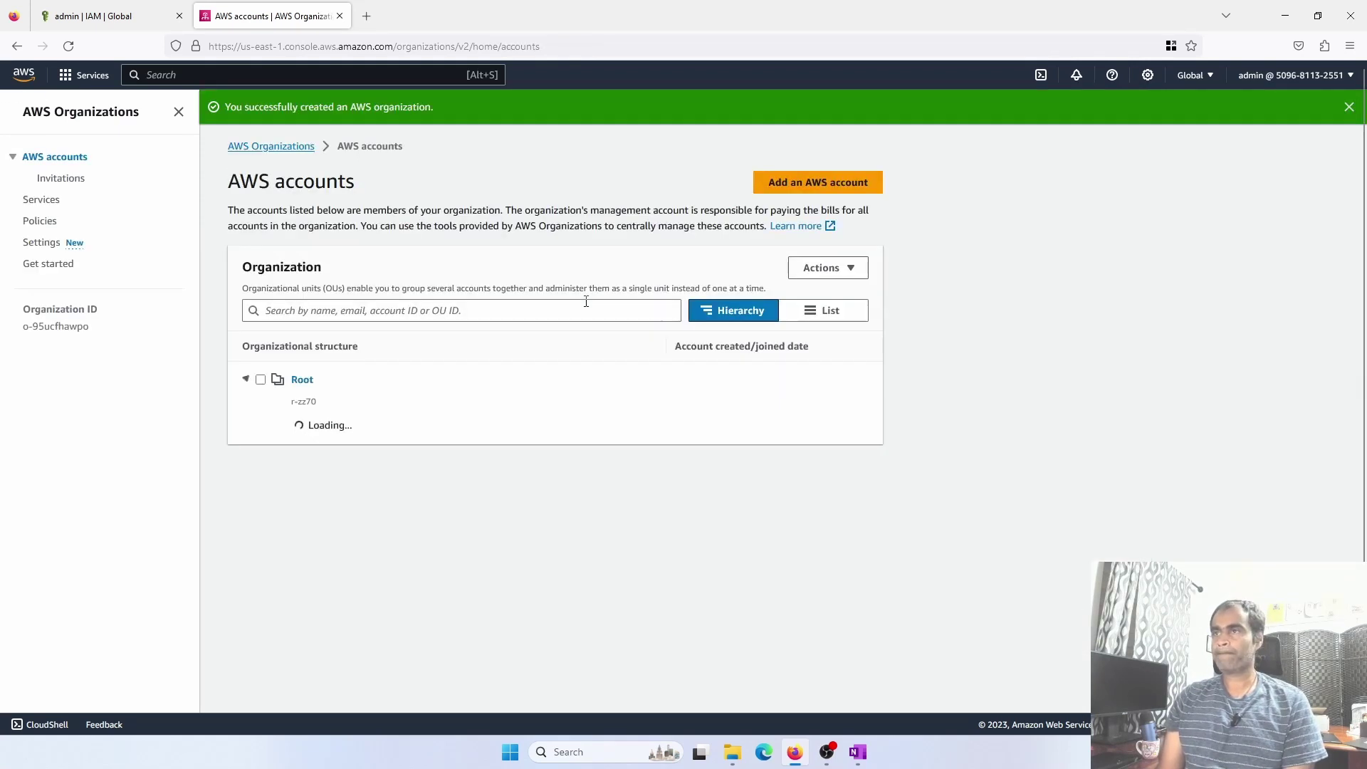
{"action": "left_click", "coordinate": [246, 381]}
{"action": "left_click", "coordinate": [246, 381]}
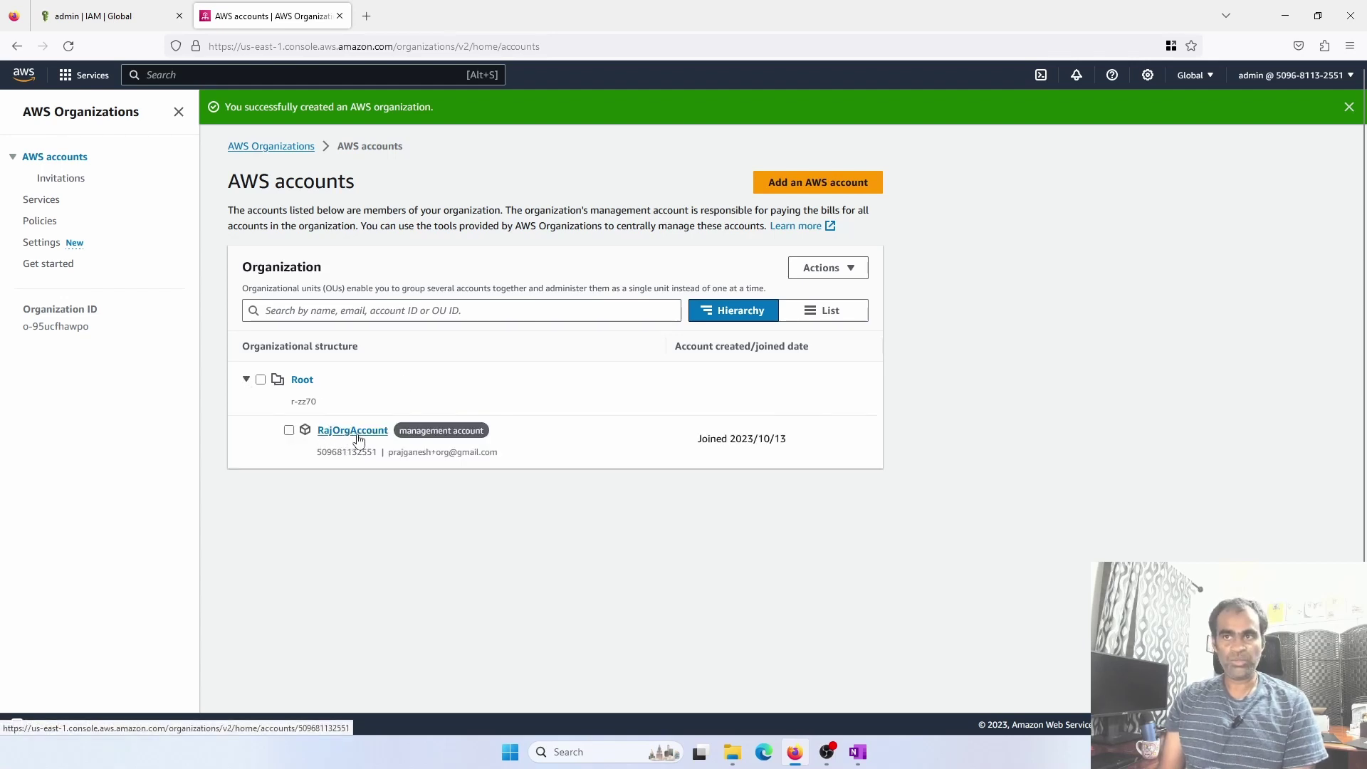
{"action": "left_click_drag", "start_coordinate": [507, 435], "coordinate": [399, 433]}
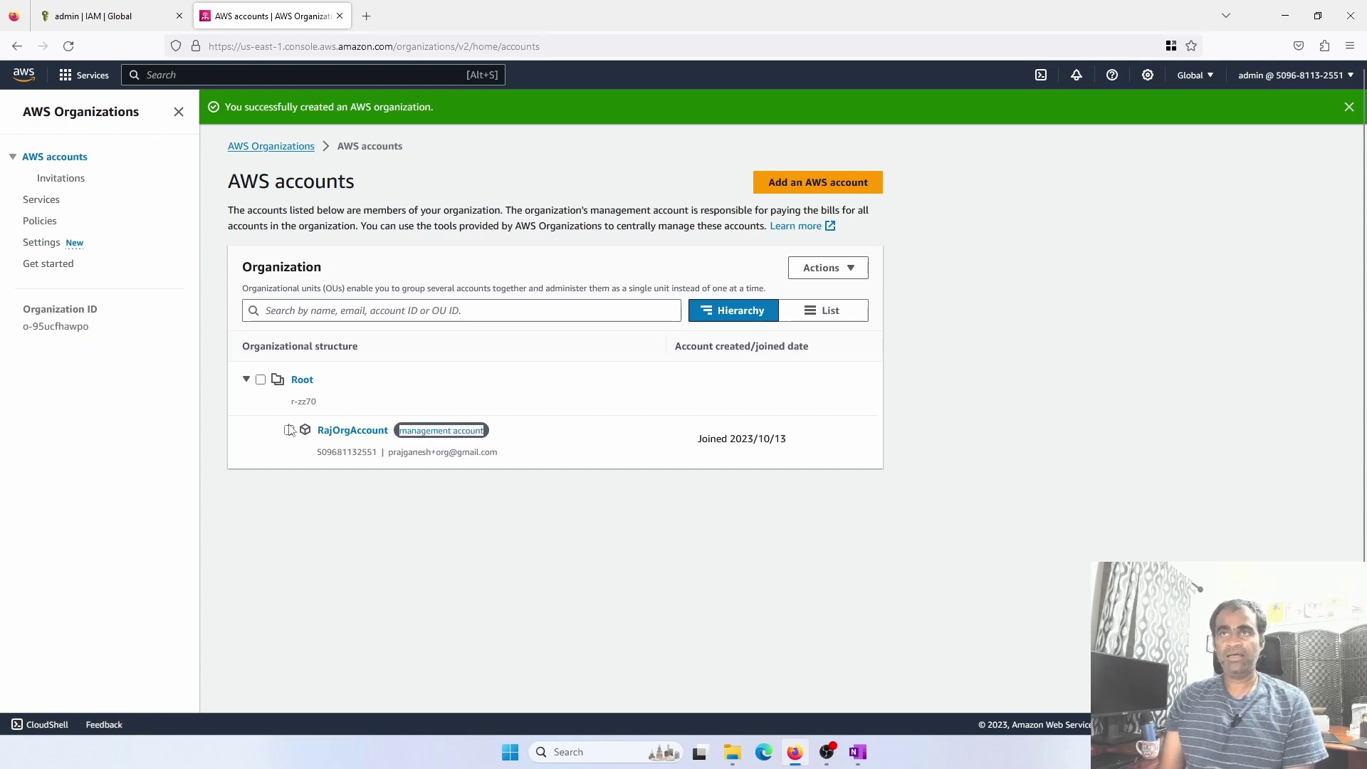
{"action": "left_click_drag", "start_coordinate": [224, 109], "coordinate": [455, 109]}
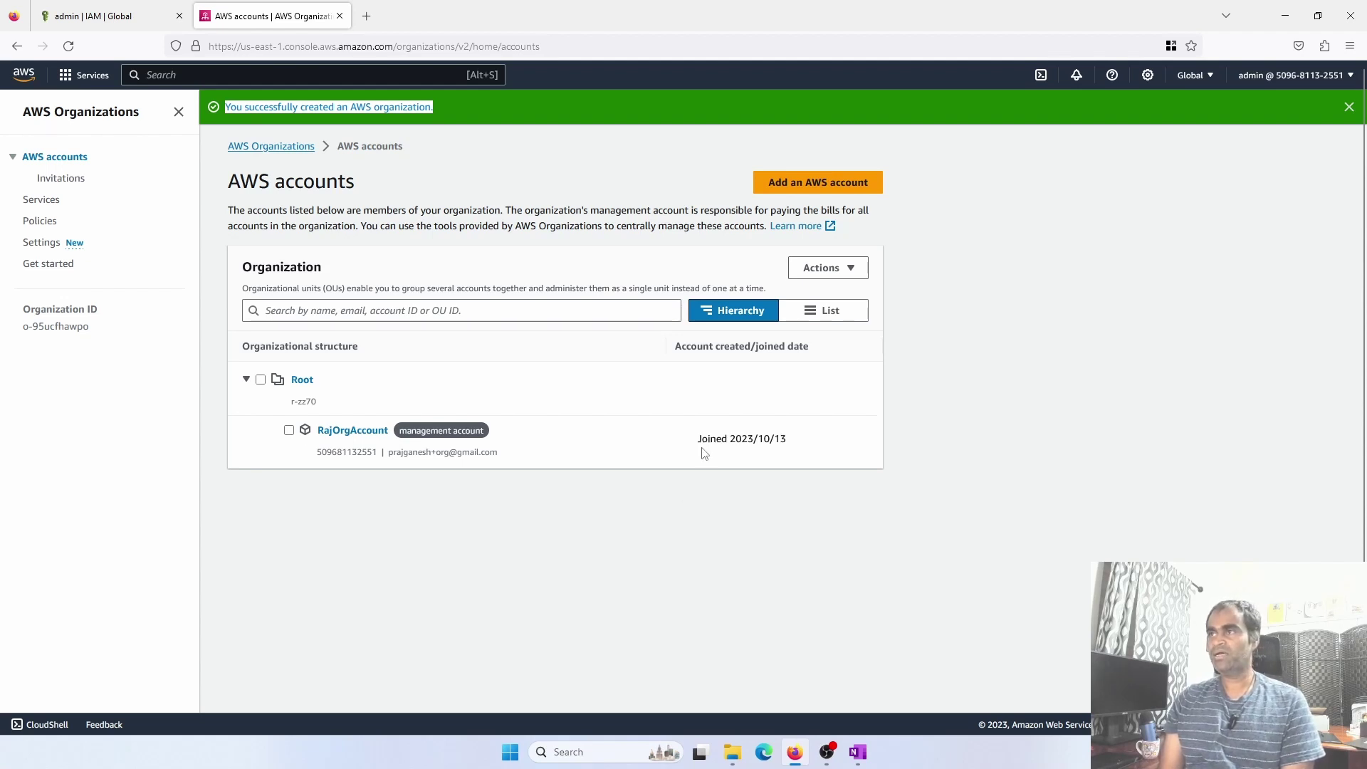
Create an organizational unit named DEV under Root.
{"action": "left_click", "coordinate": [261, 382]}
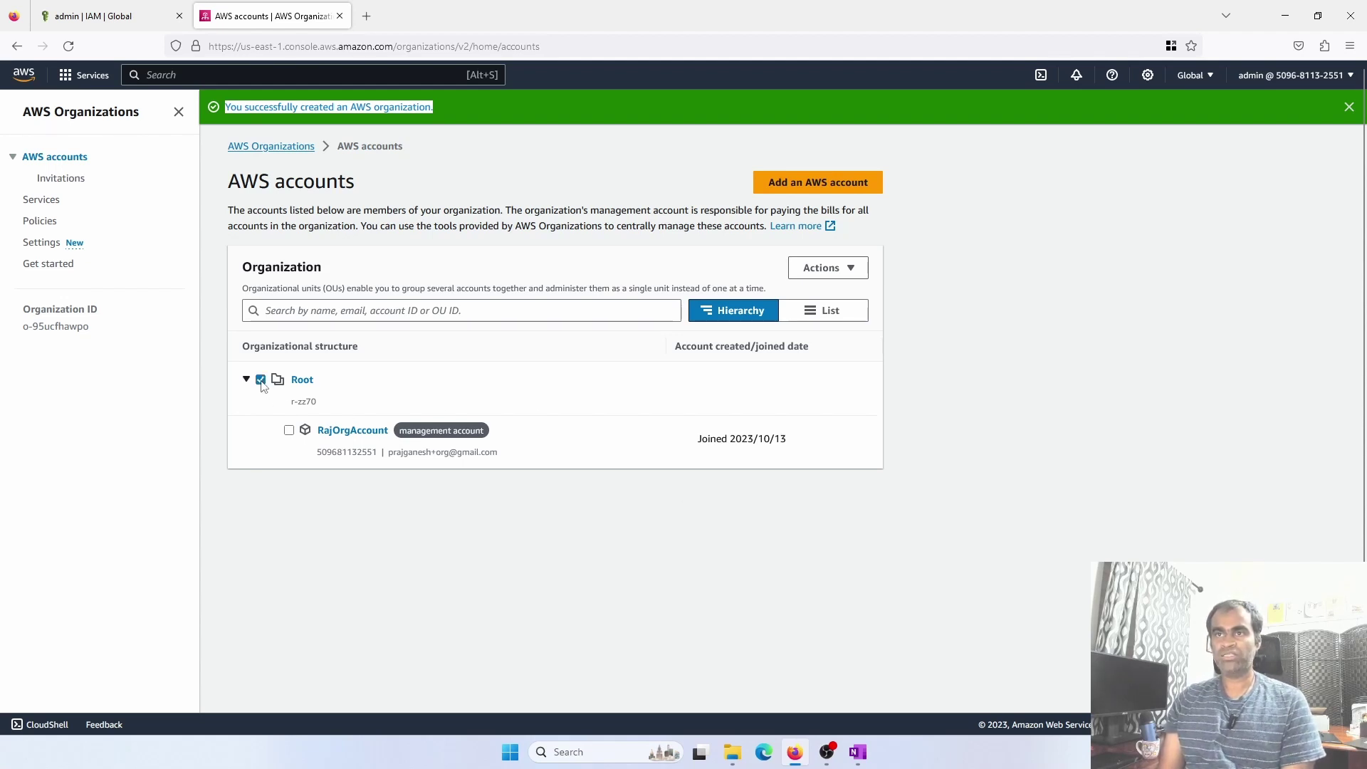
{"action": "left_click", "coordinate": [837, 276]}
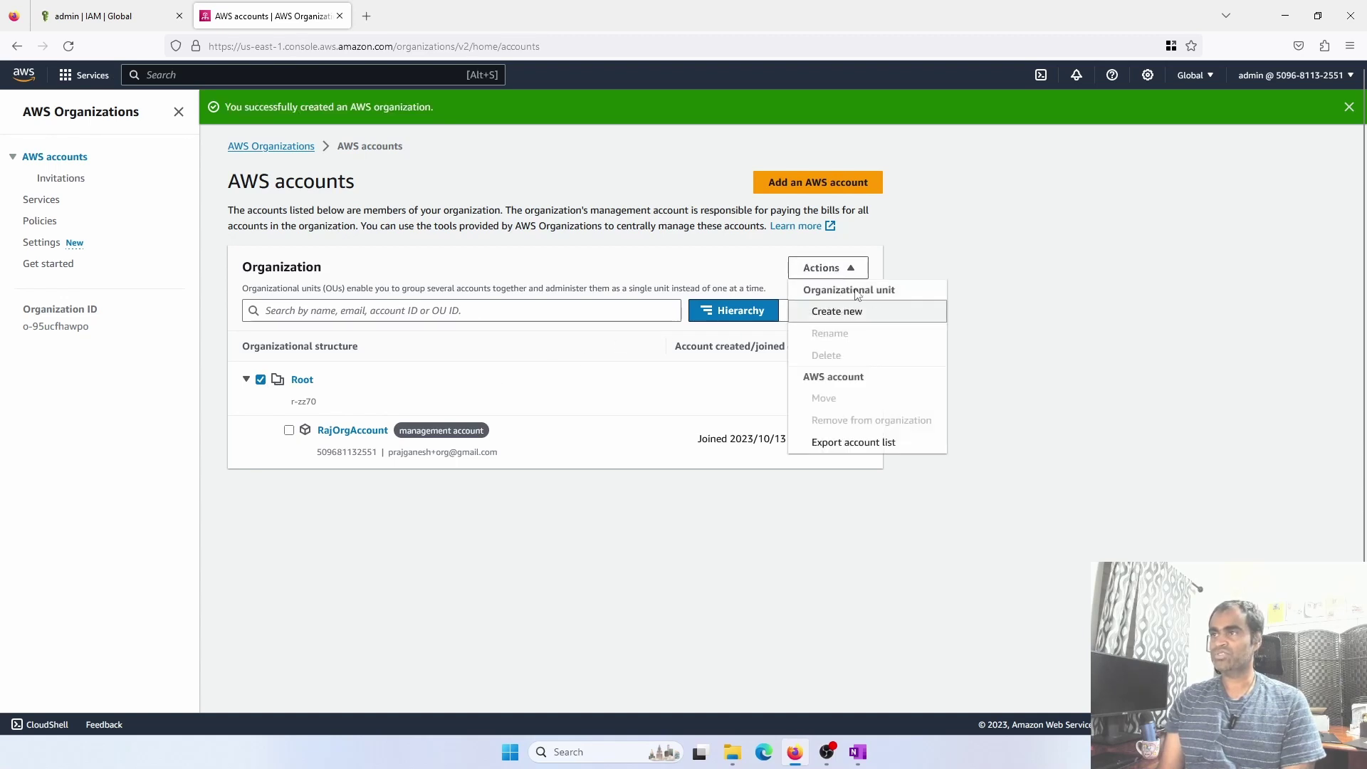
{"action": "left_click", "coordinate": [845, 313]}
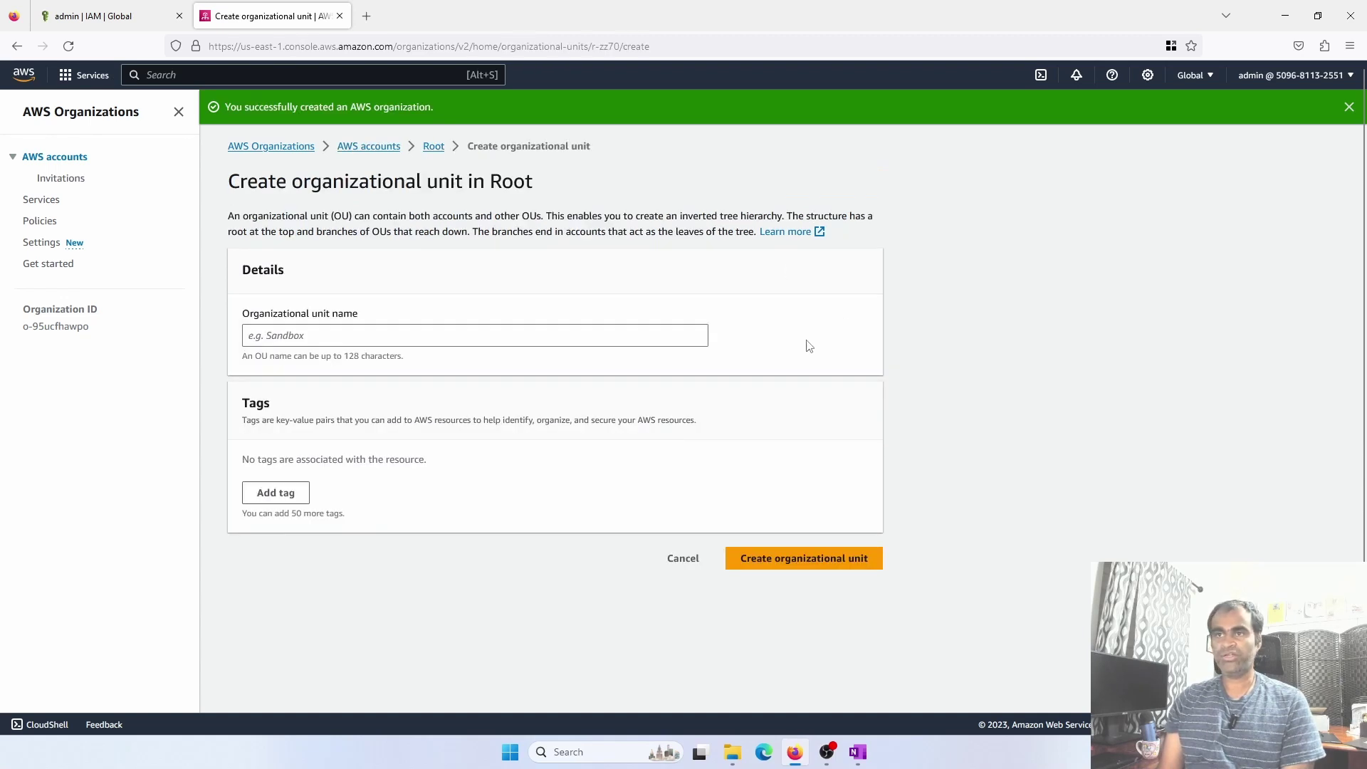
{"action": "left_click", "coordinate": [380, 342]}
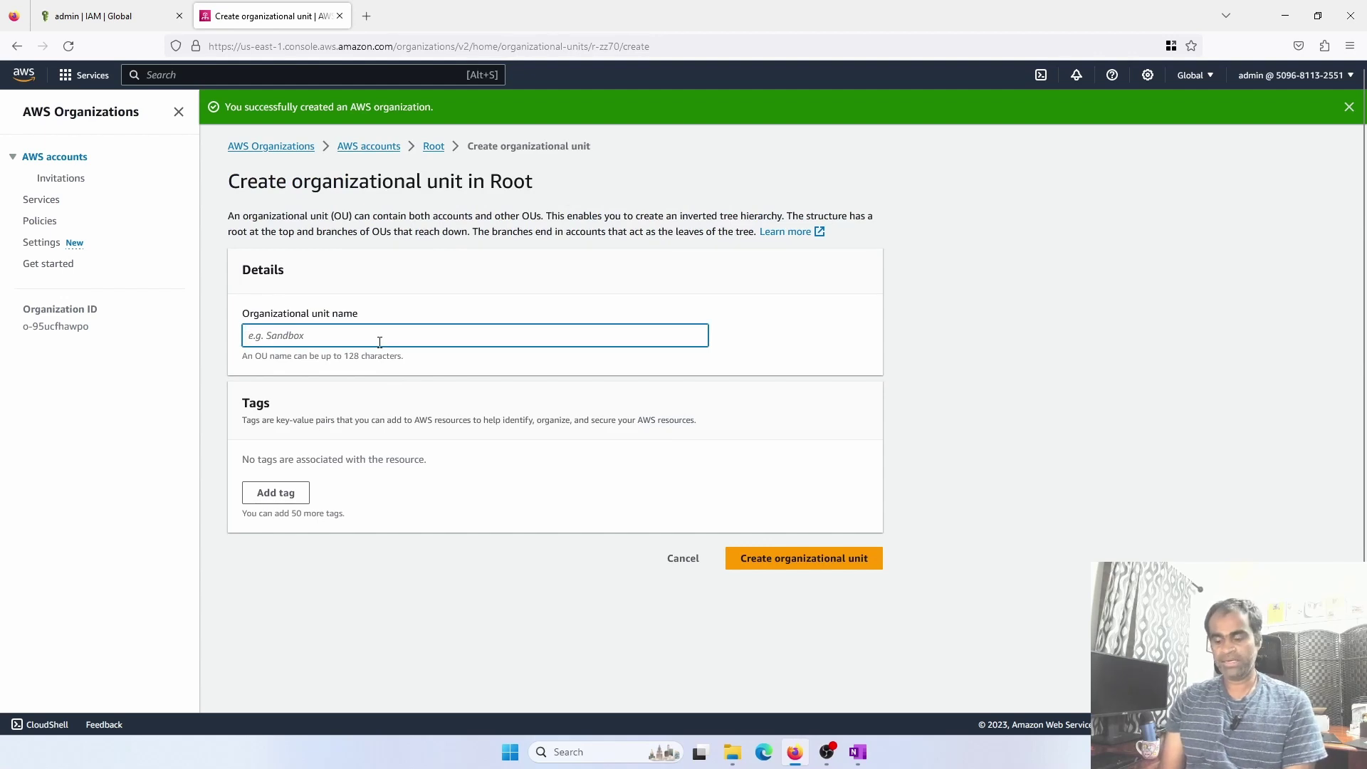
{"action": "type", "text": "D"}
{"action": "key", "text": "BackSpace"}
{"action": "type", "text": "DEV"}
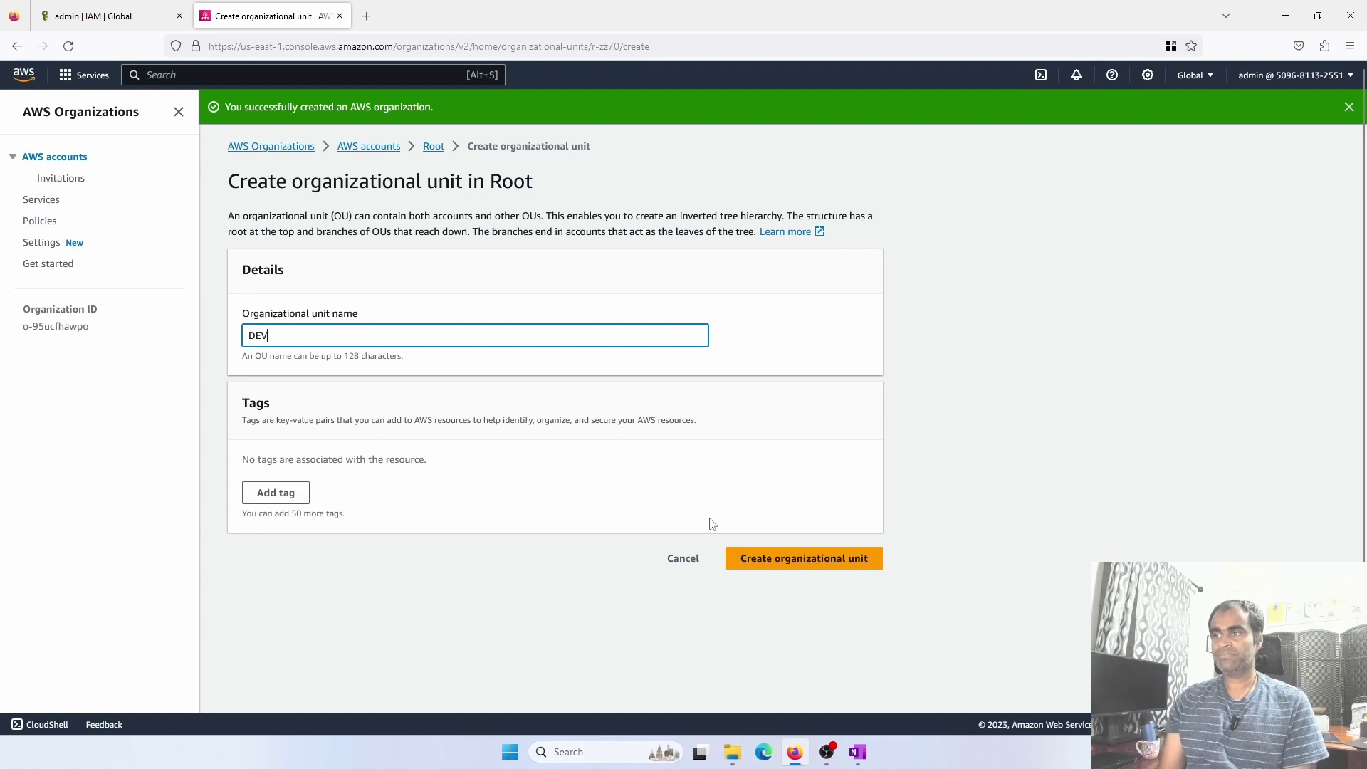
{"action": "left_click", "coordinate": [732, 558]}
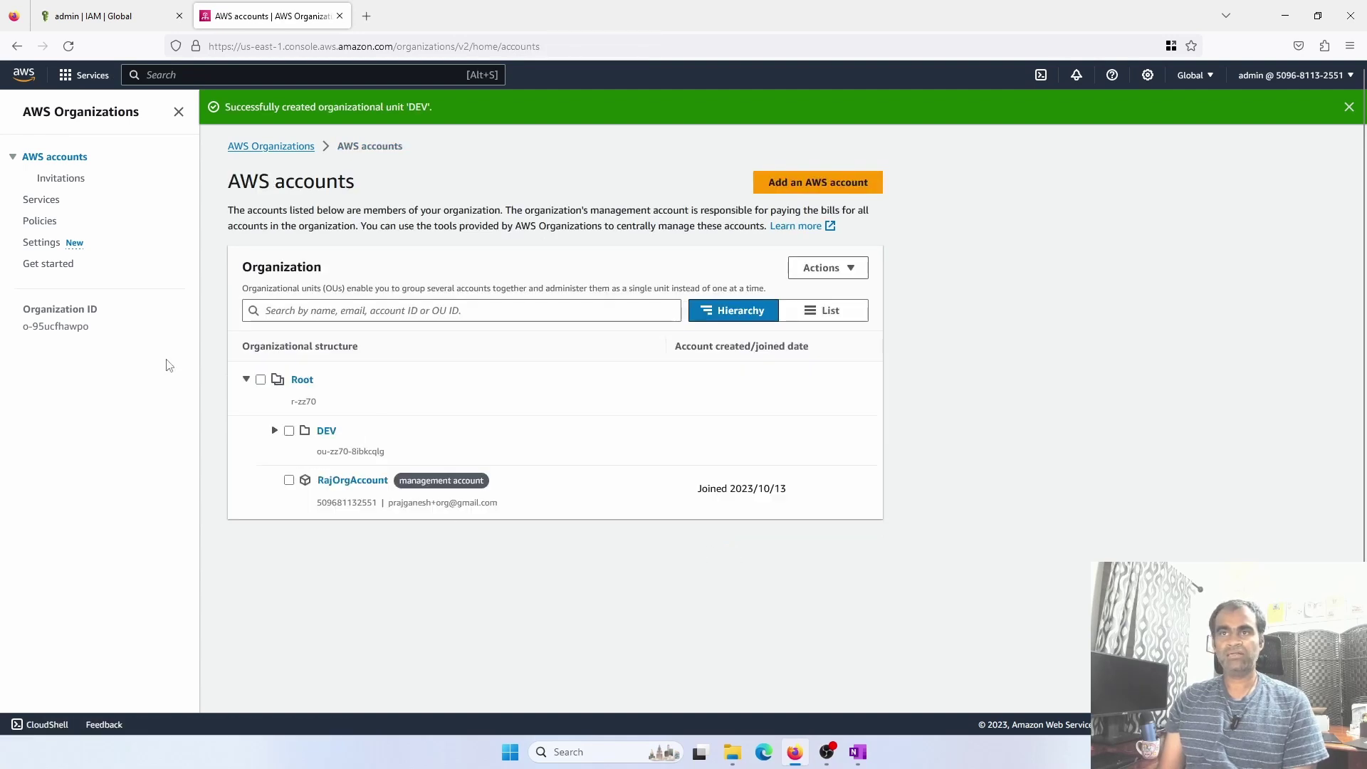
Create an organizational unit named QA under Root.
{"action": "left_click", "coordinate": [261, 379]}
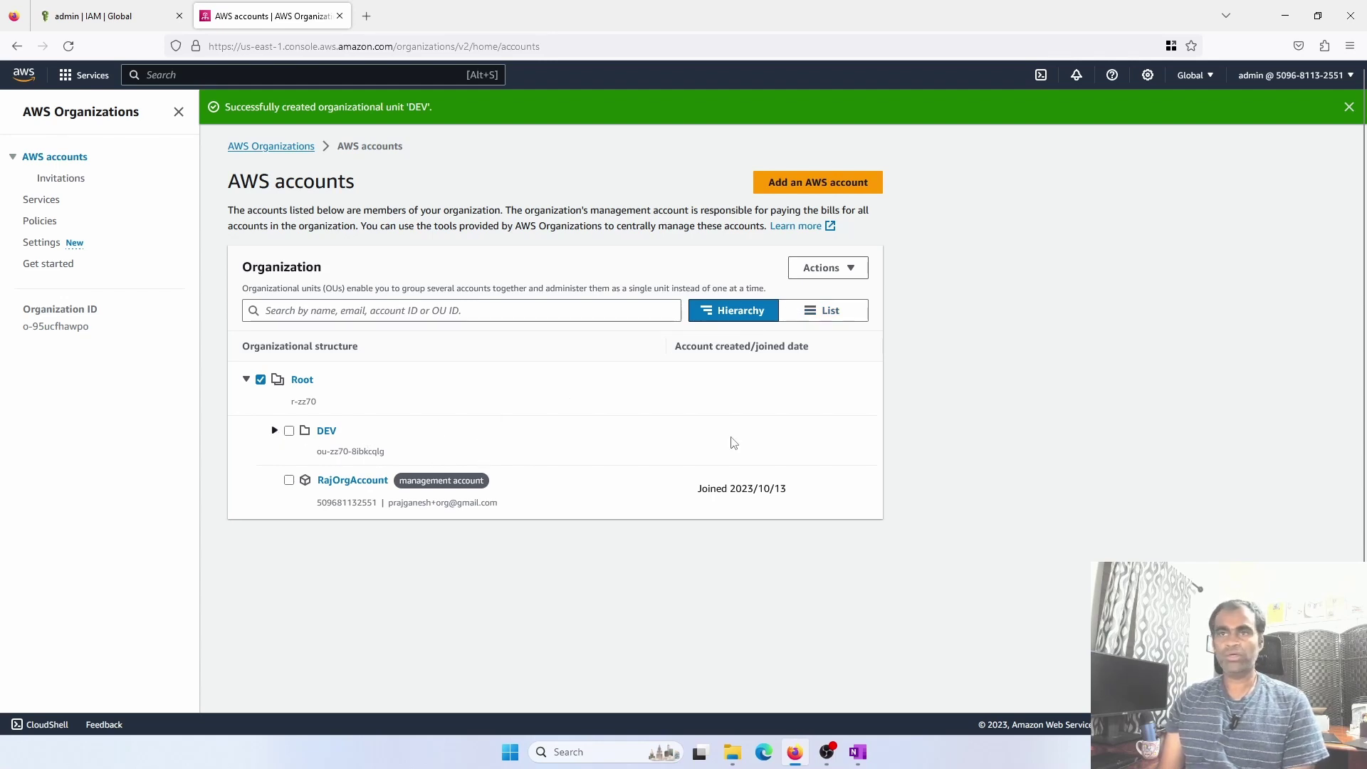
{"action": "left_click", "coordinate": [825, 268]}
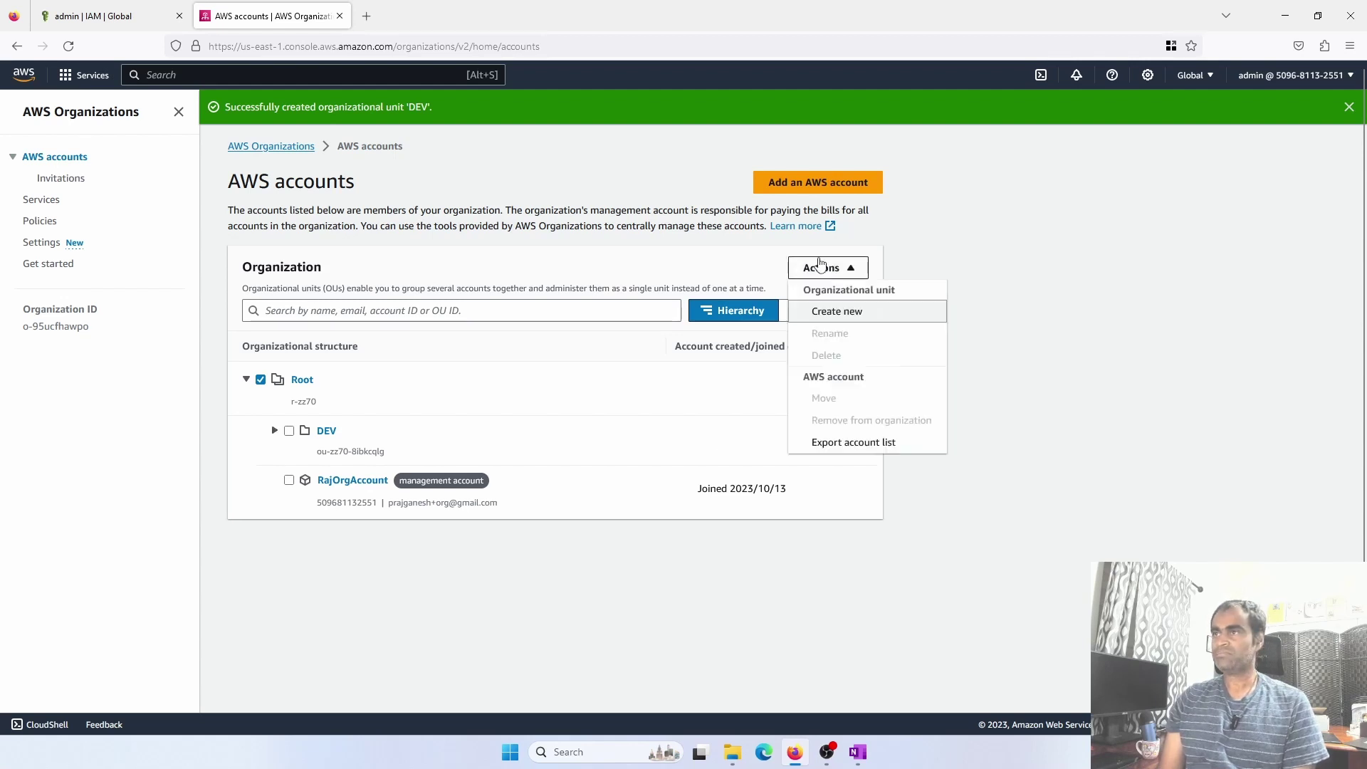
{"action": "left_click", "coordinate": [837, 311]}
{"action": "left_click", "coordinate": [396, 334]}
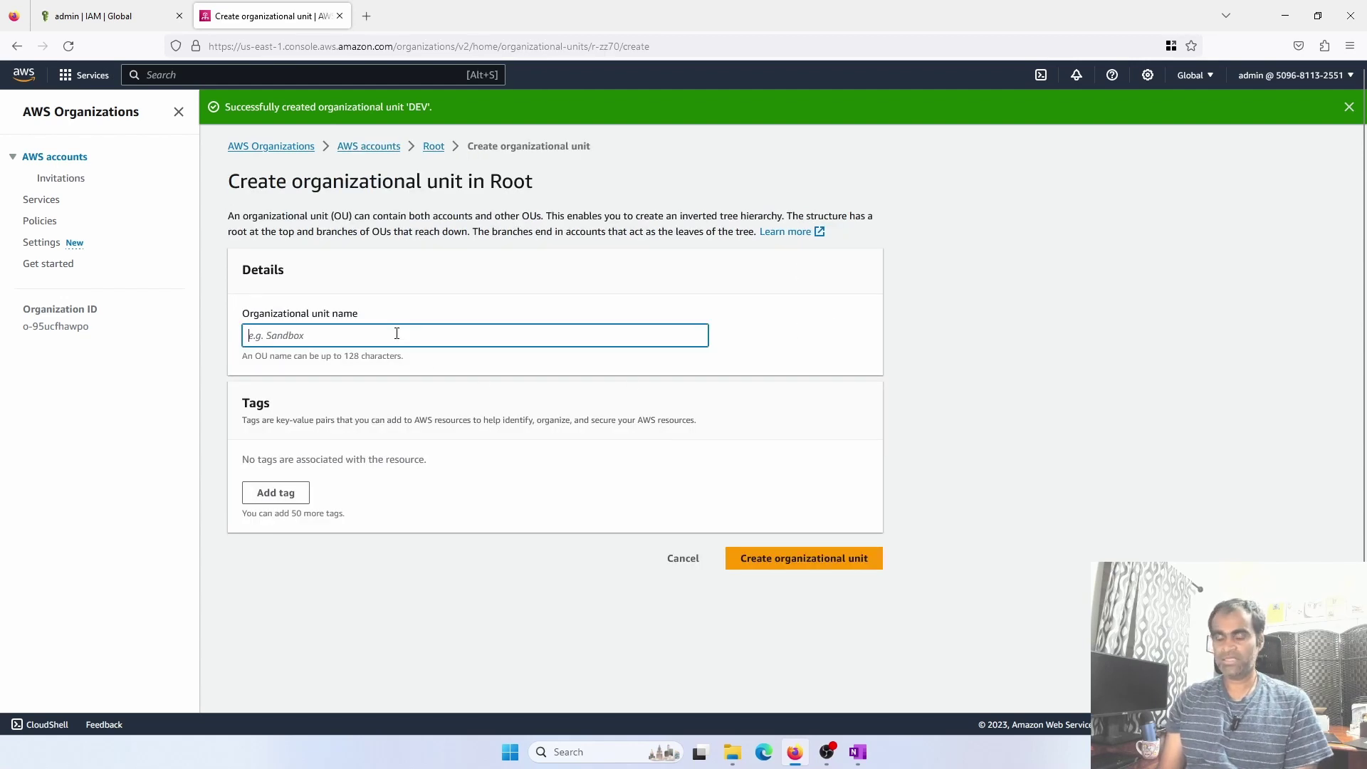
{"action": "type", "text": "QA"}
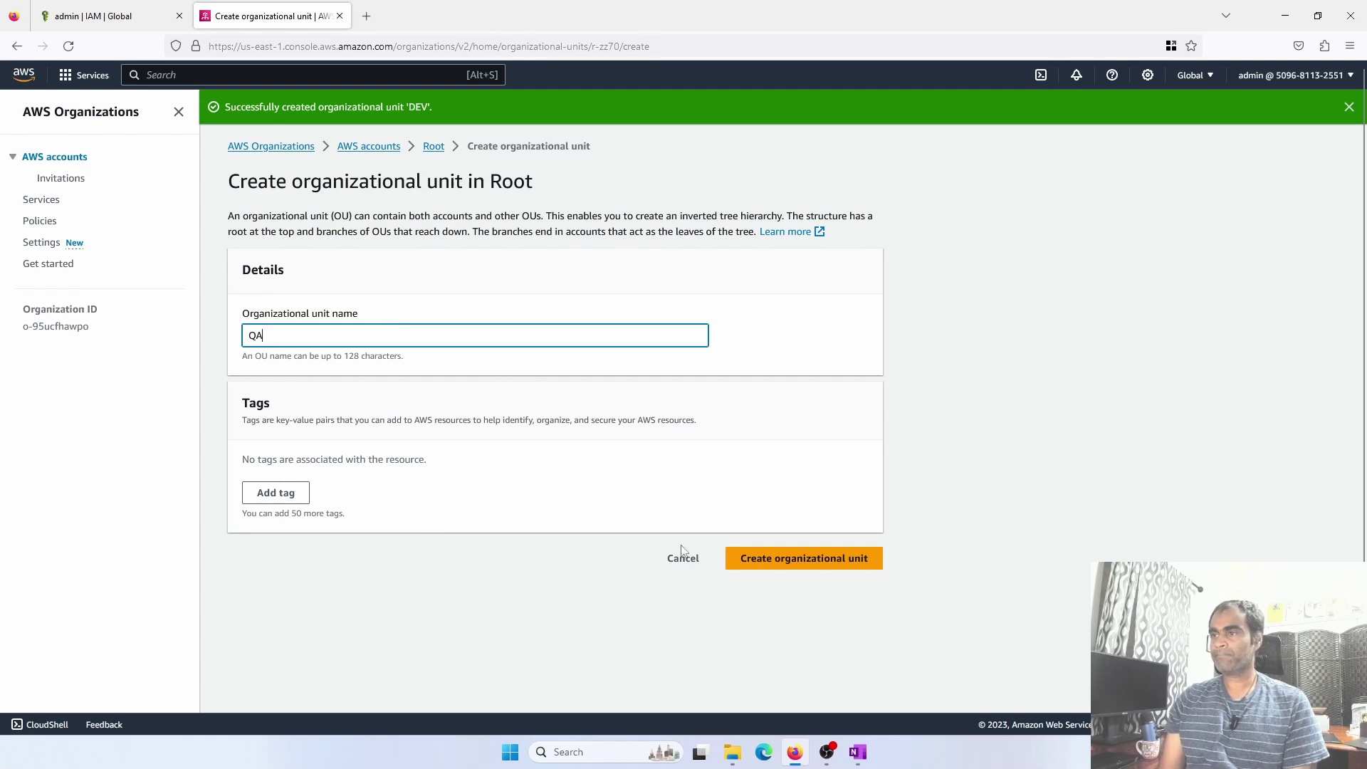
{"action": "left_click", "coordinate": [744, 559]}
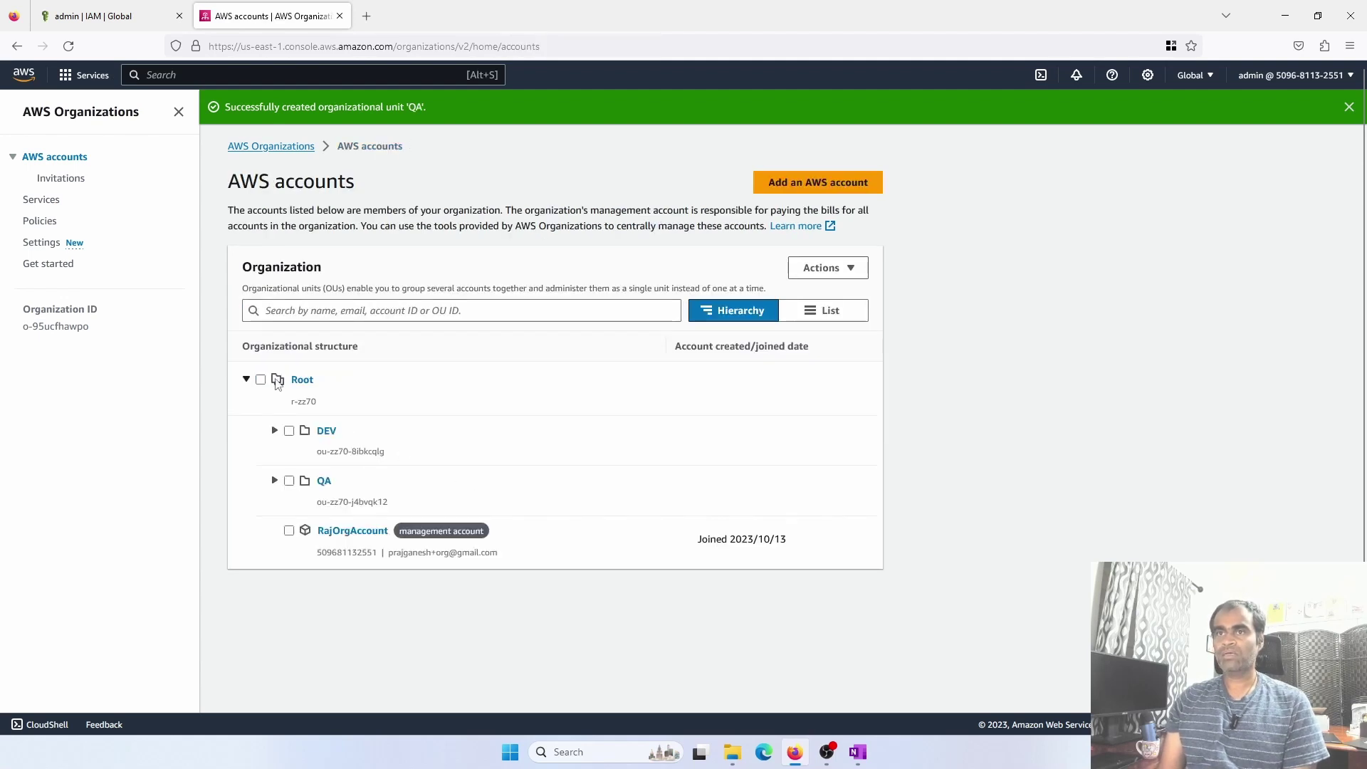
Create an organizational unit named PROD under Root.
{"action": "left_click", "coordinate": [247, 380]}
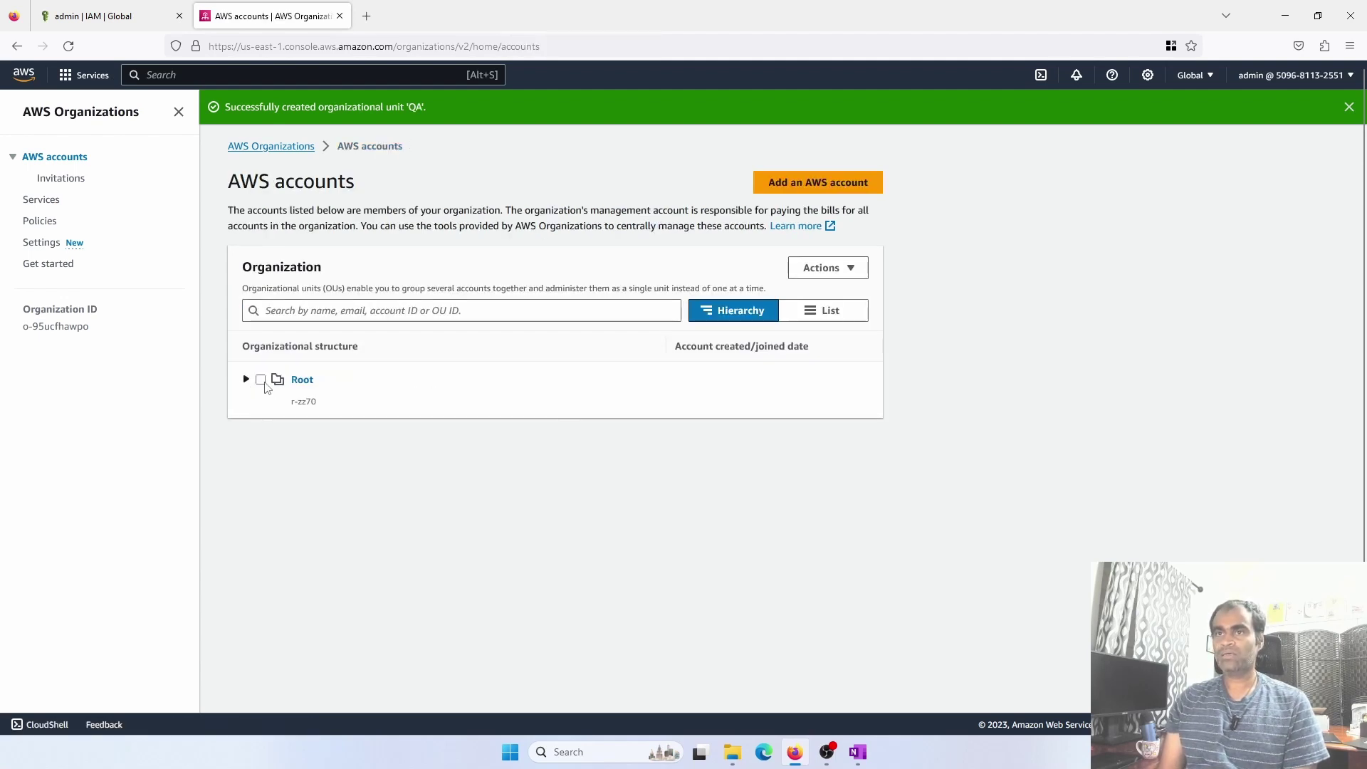
{"action": "left_click", "coordinate": [262, 381]}
{"action": "left_click", "coordinate": [820, 268]}
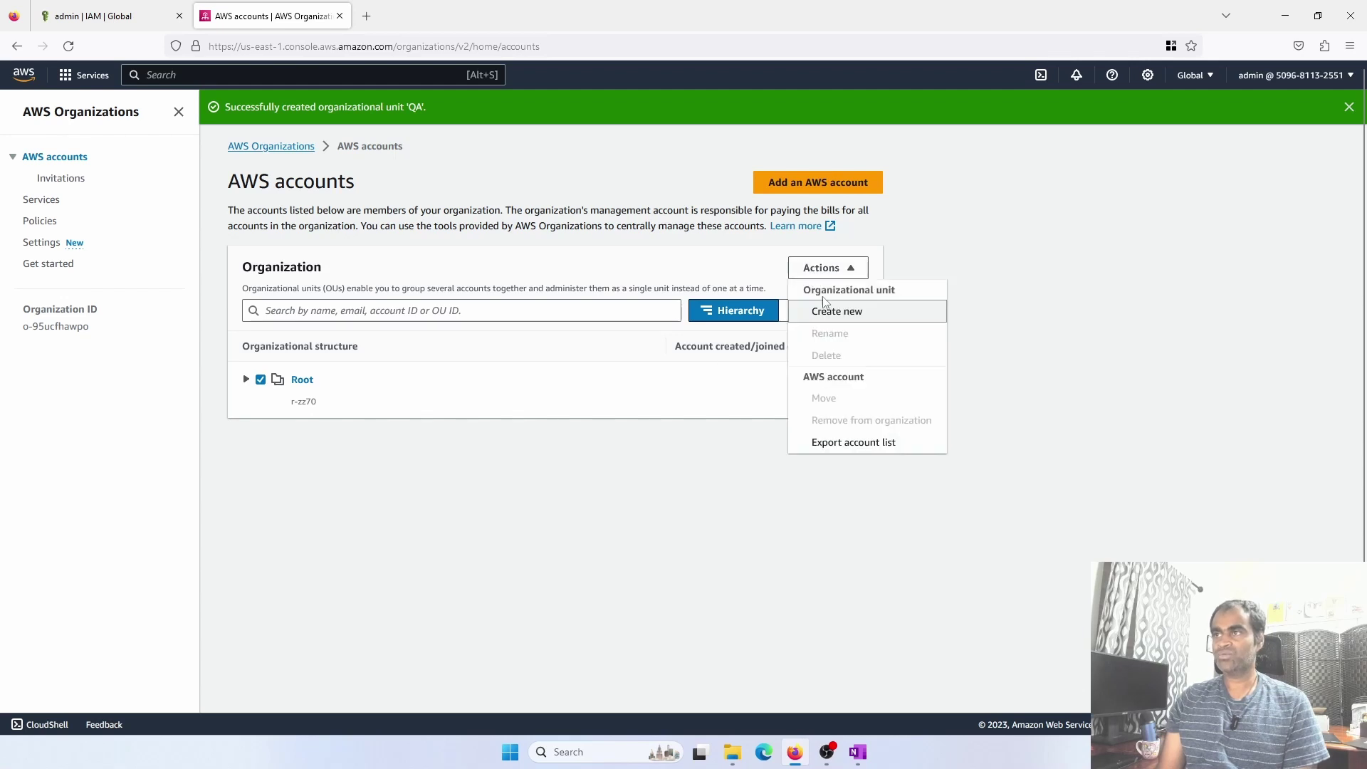
{"action": "left_click", "coordinate": [826, 311]}
{"action": "left_click", "coordinate": [456, 326]}
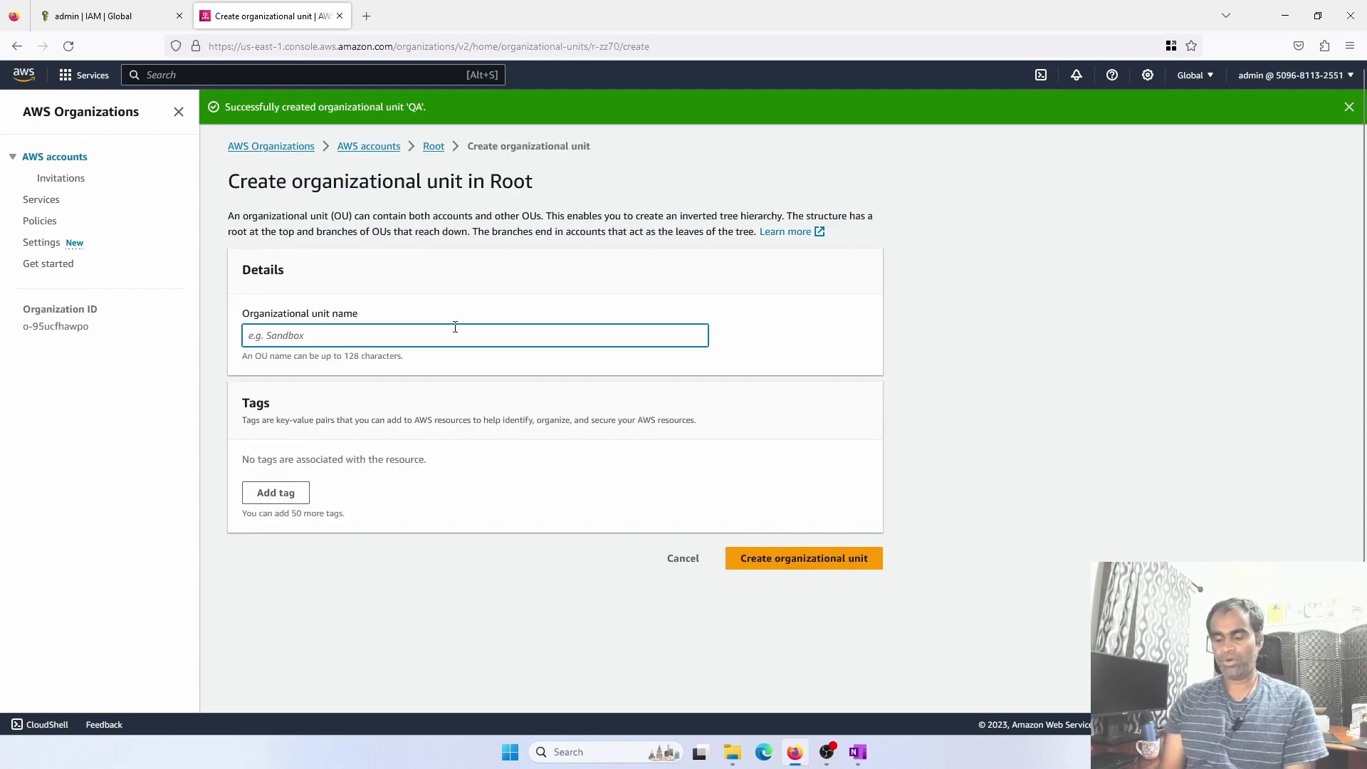
{"action": "type", "text": "PROD"}
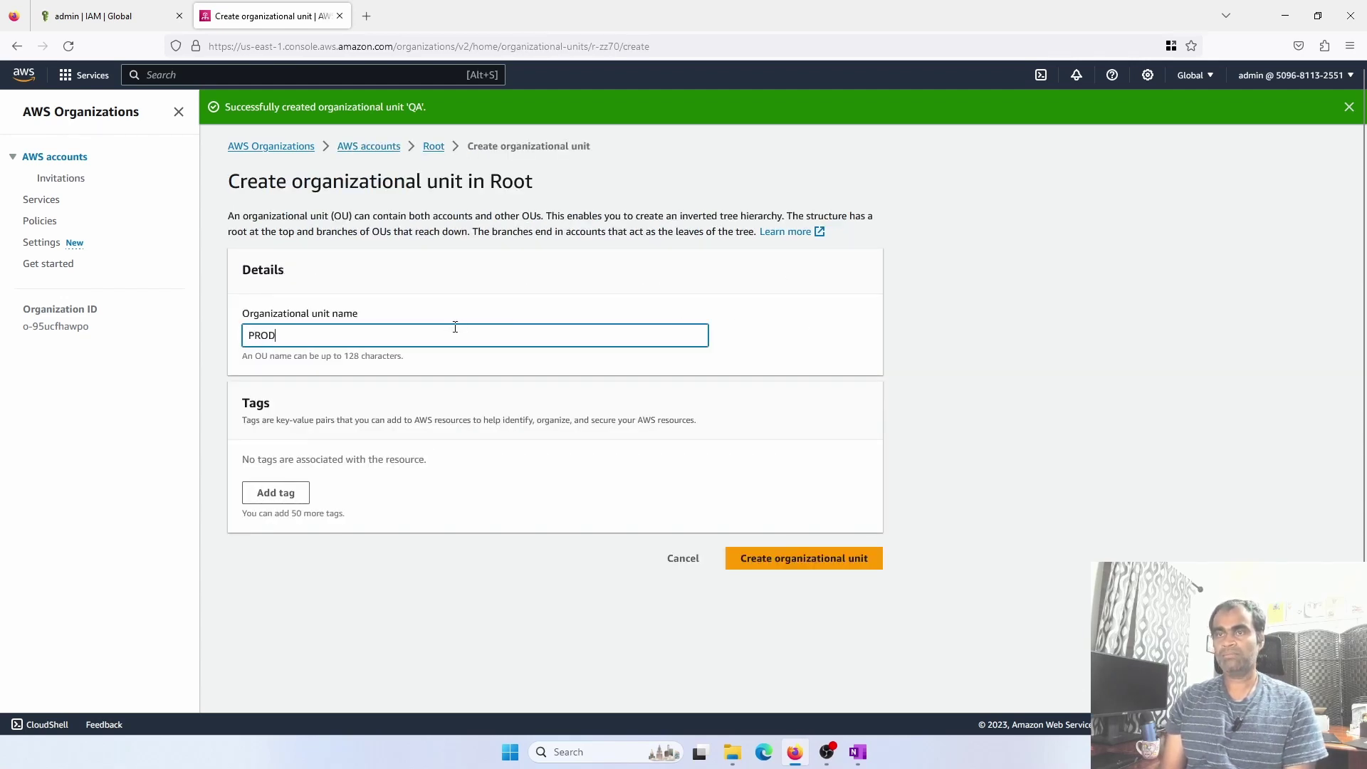
{"action": "left_click", "coordinate": [826, 558]}
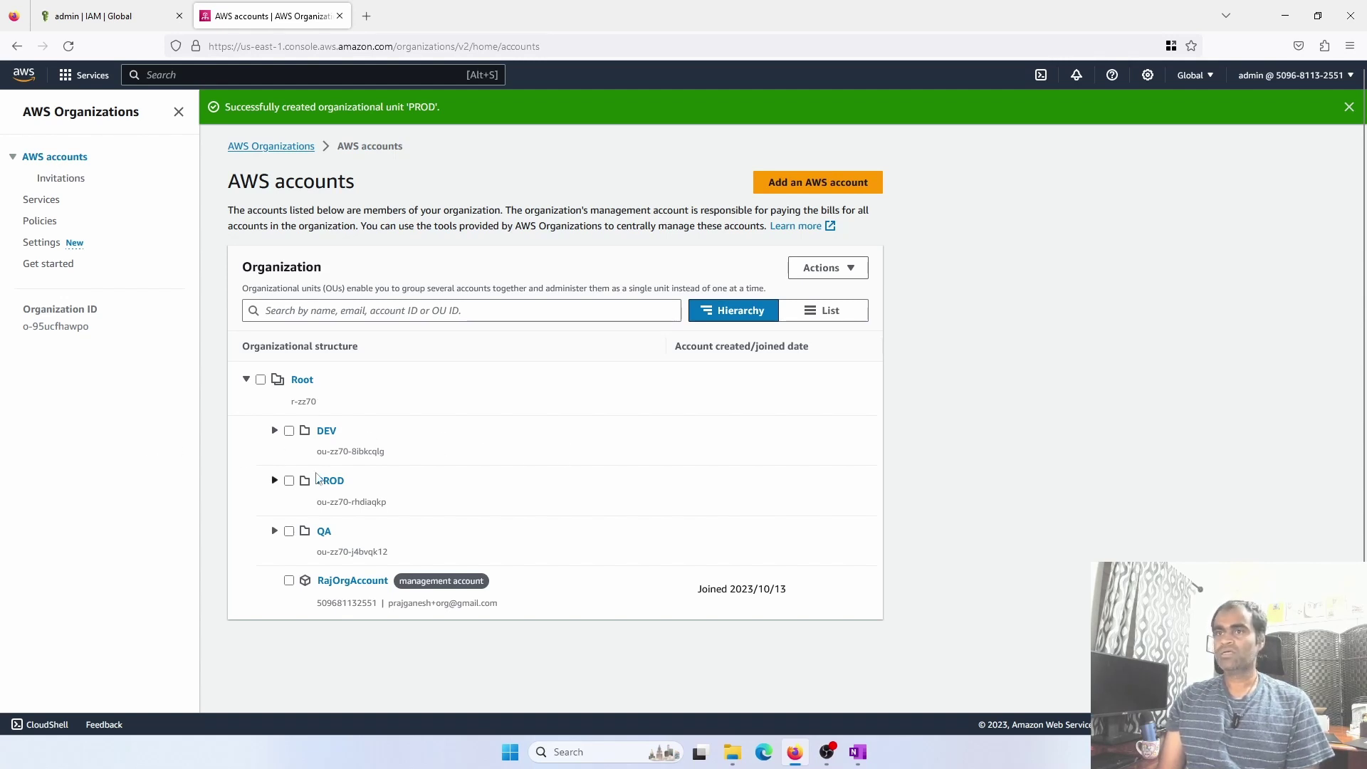
Expand the DEV, PROD and QA organizational units to check which accounts they contain.
{"action": "left_click", "coordinate": [275, 430]}
{"action": "left_click", "coordinate": [274, 506]}
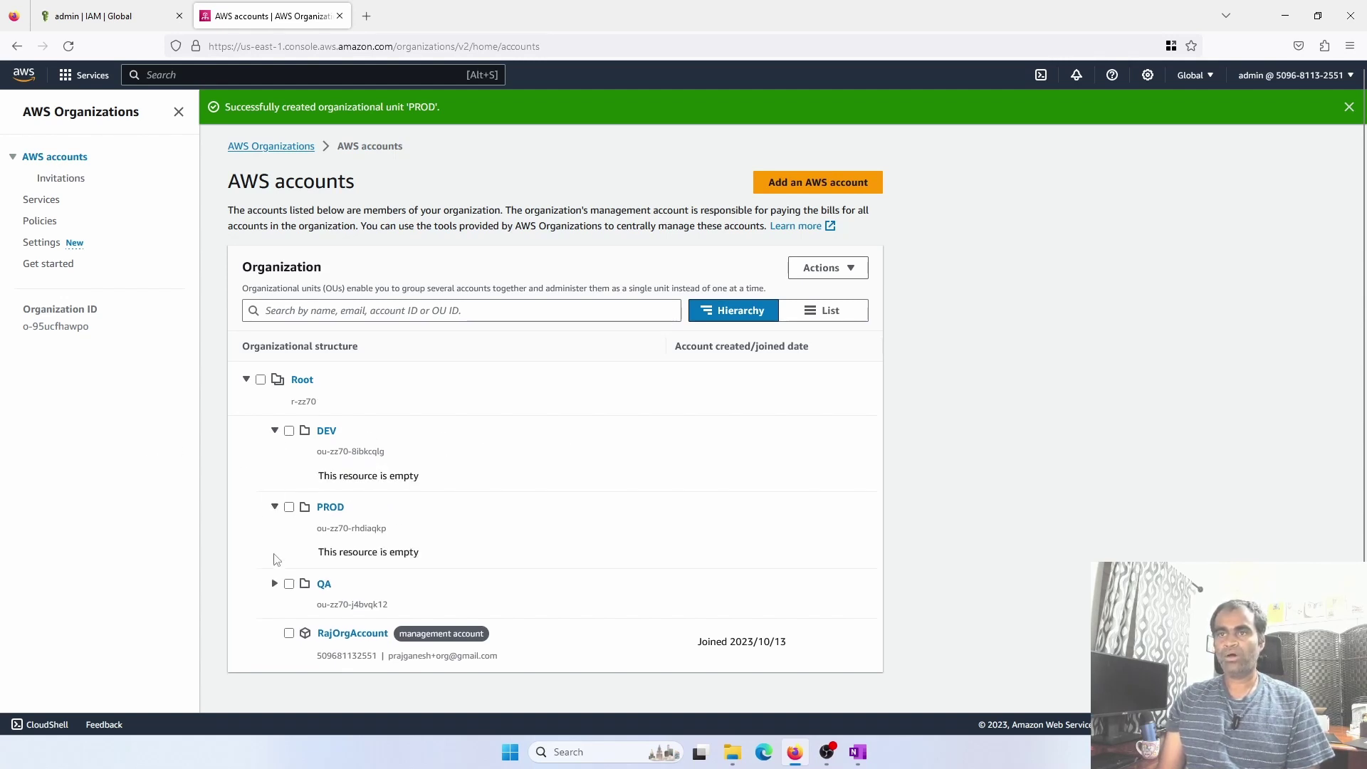
{"action": "left_click", "coordinate": [274, 584]}
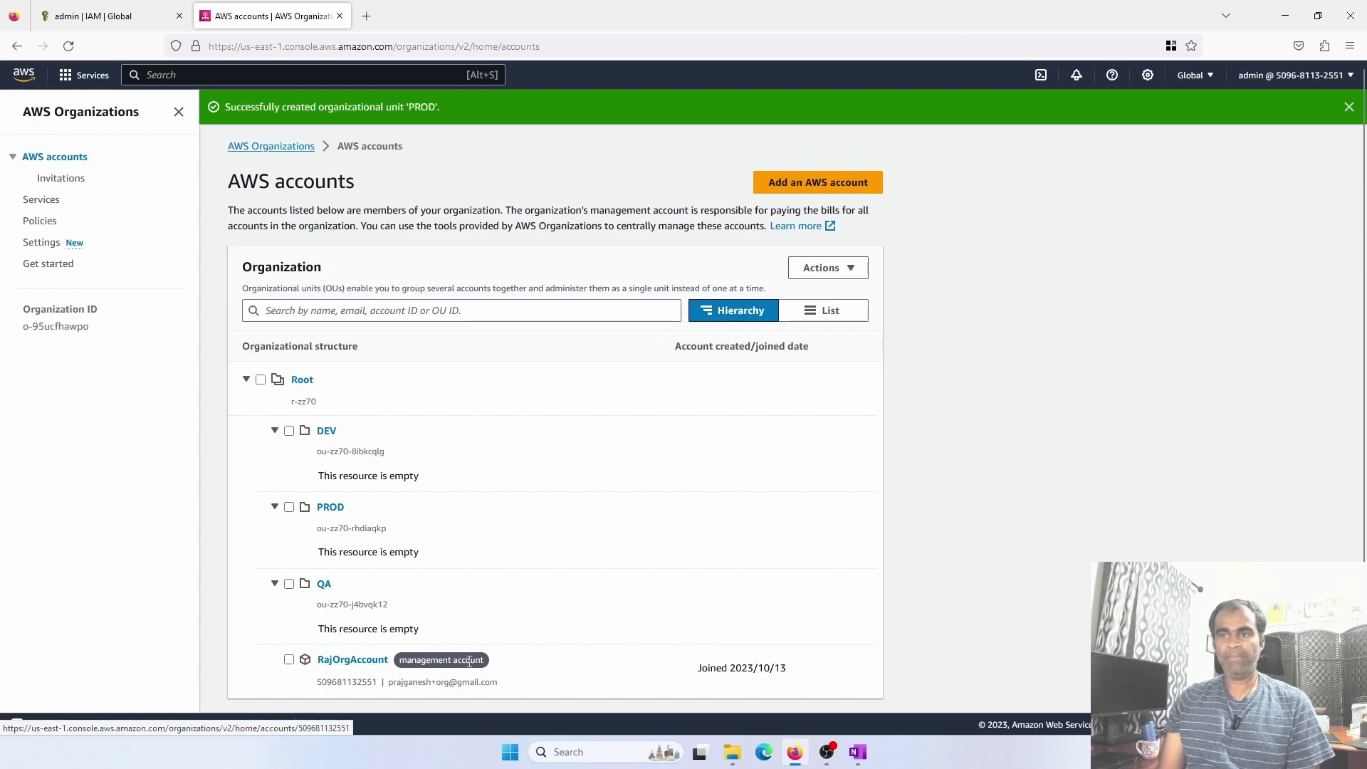